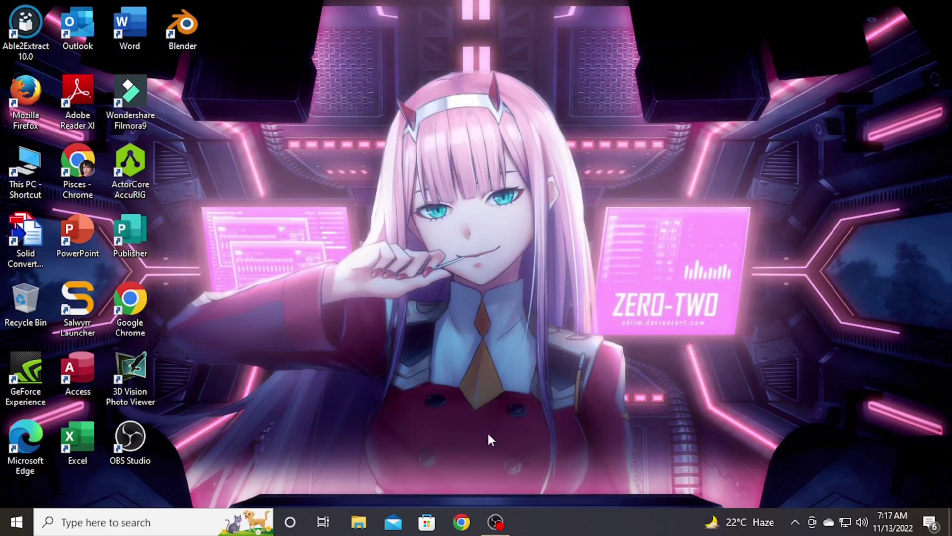
left_click(461, 521)
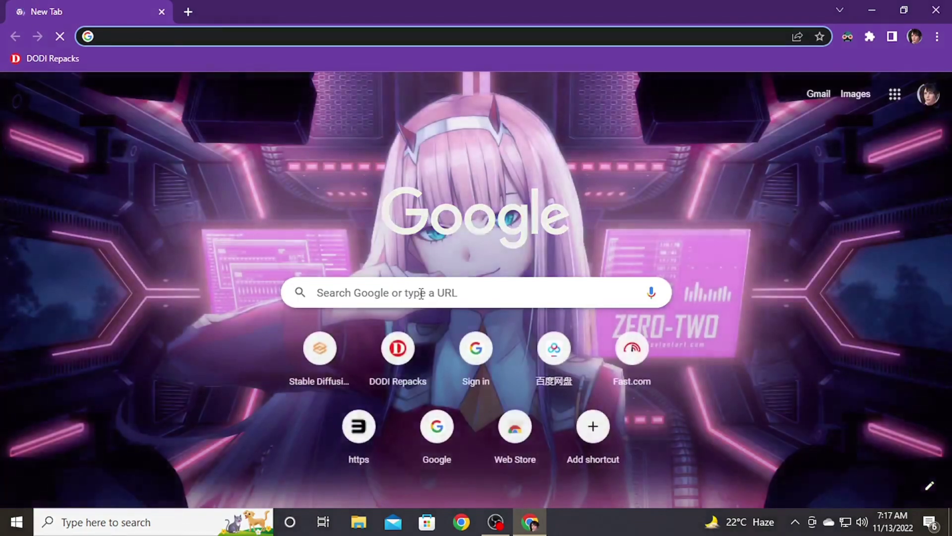
left_click(423, 291)
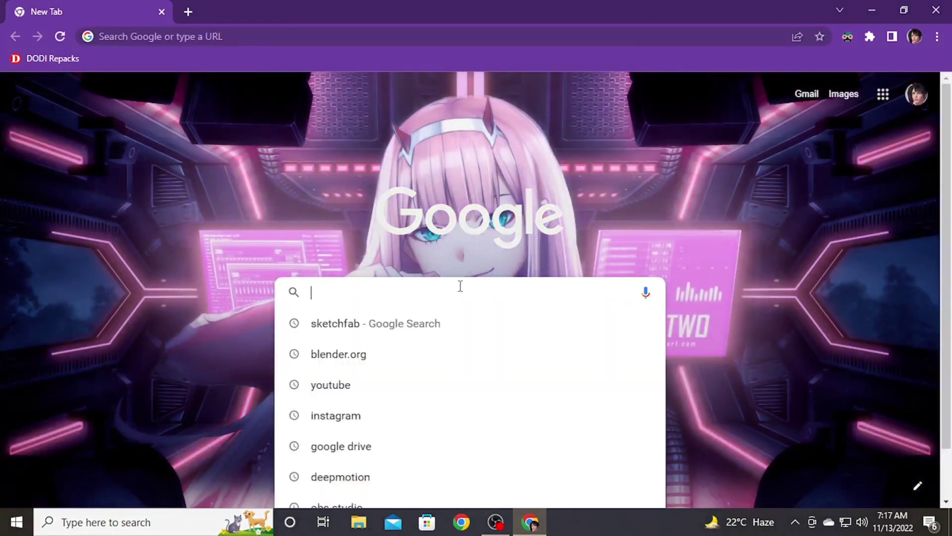
left_click(359, 360)
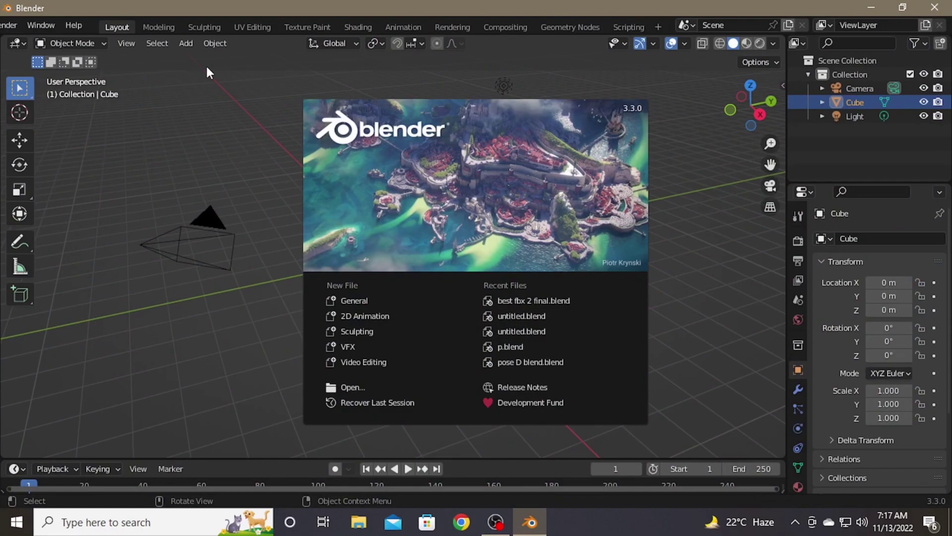
Delete Blender's default camera, cube and light to leave an empty scene.
left_click(234, 136)
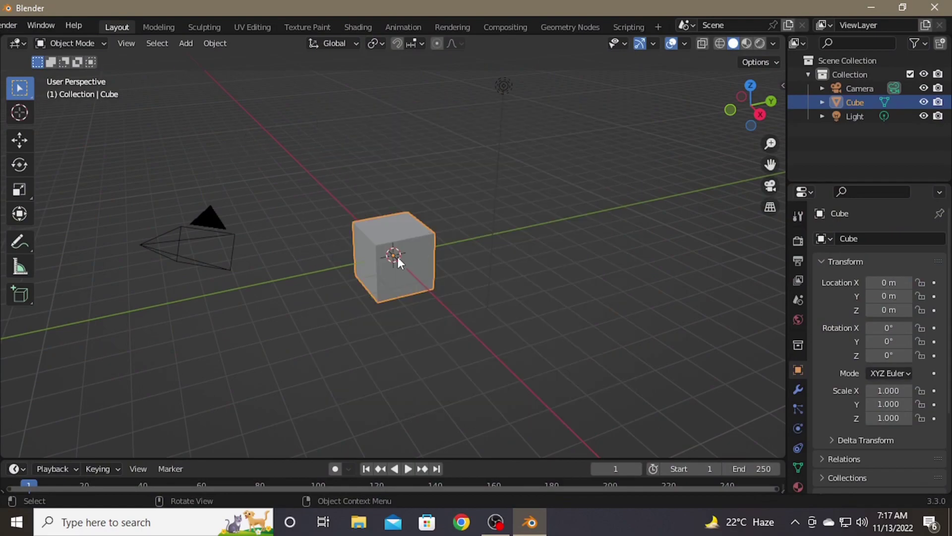
left_click_drag(110, 128, 586, 343)
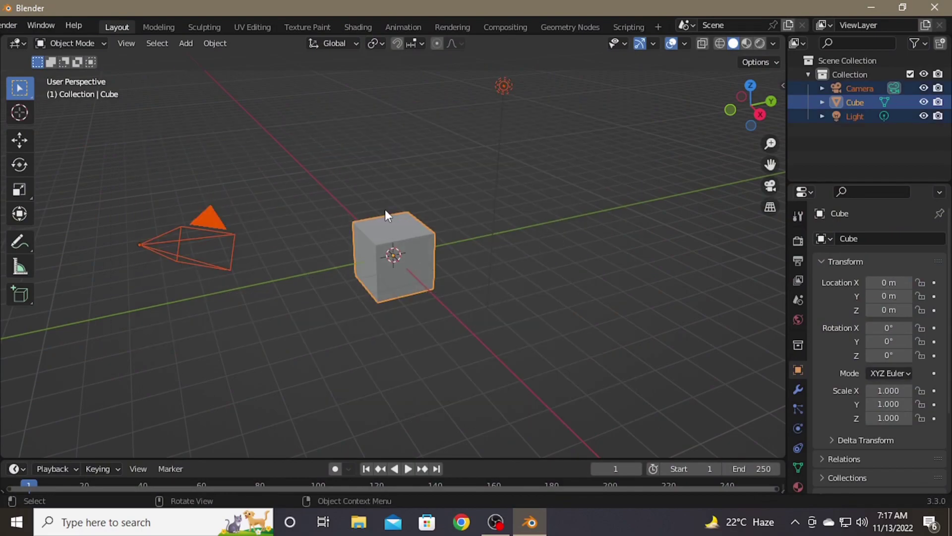
key("Delete")
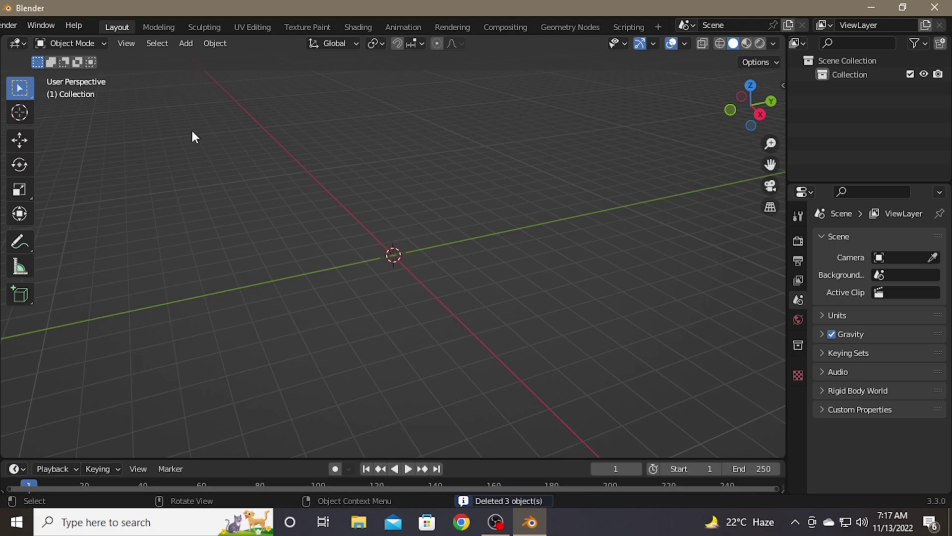
mouse_move(312, 223)
middle_mouse_down()
mouse_move(293, 204)
mouse_move(213, 204)
mouse_move(321, 236)
mouse_move(131, 213)
mouse_move(233, 195)
middle_mouse_up()
left_click(397, 289)
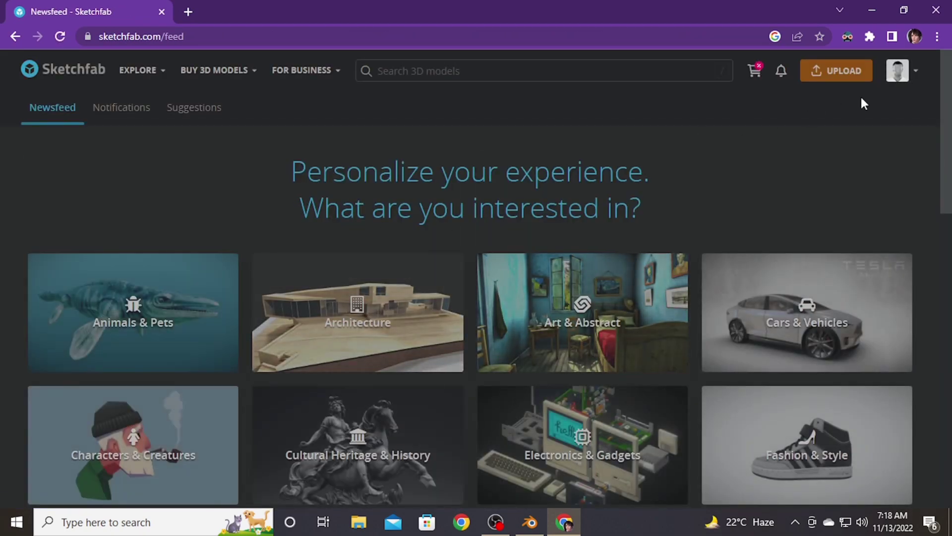
Search Sketchfab for 'pubg' and open the pubg Girl Pose T model page.
left_click(440, 71)
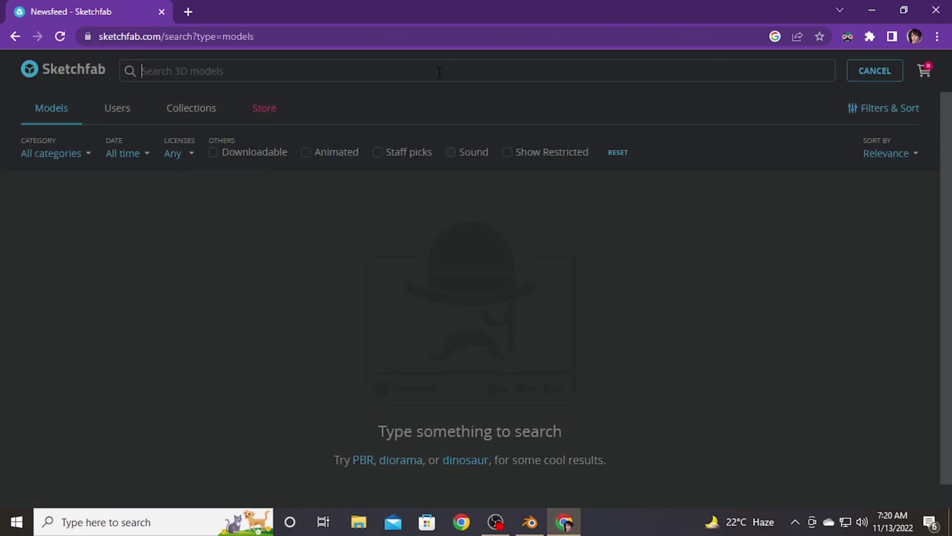
type("pubg")
key("Return")
scroll(431, 249, "down", 2)
scroll(431, 249, "down", 5)
scroll(575, 246, "down", 2)
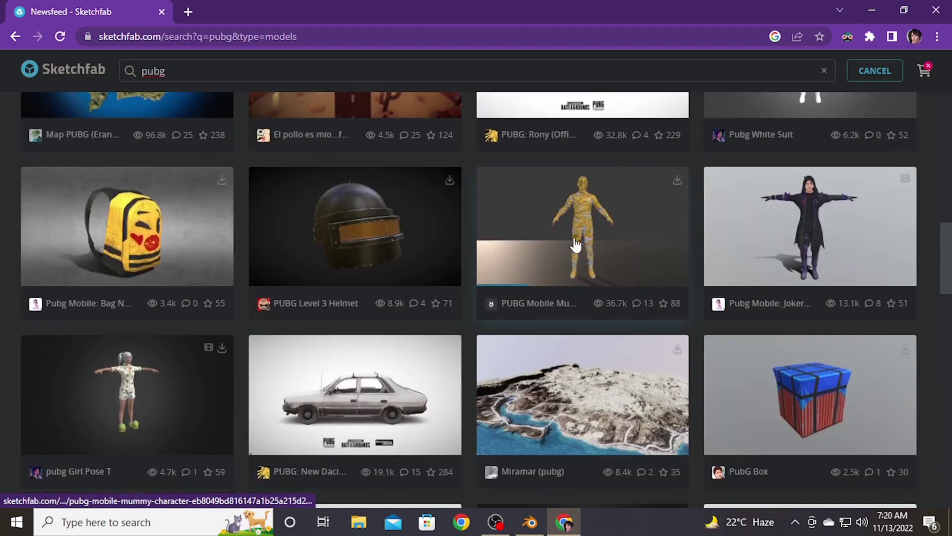
scroll(575, 246, "down", 2)
left_click(211, 263)
scroll(127, 358, "down", 3)
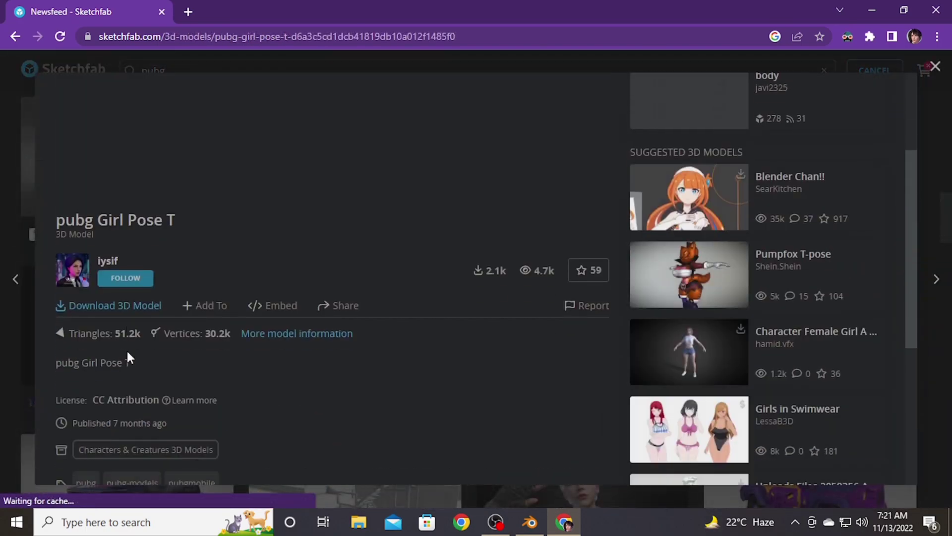
Download the model in FBX format and show the zip in its folder.
left_click(127, 307)
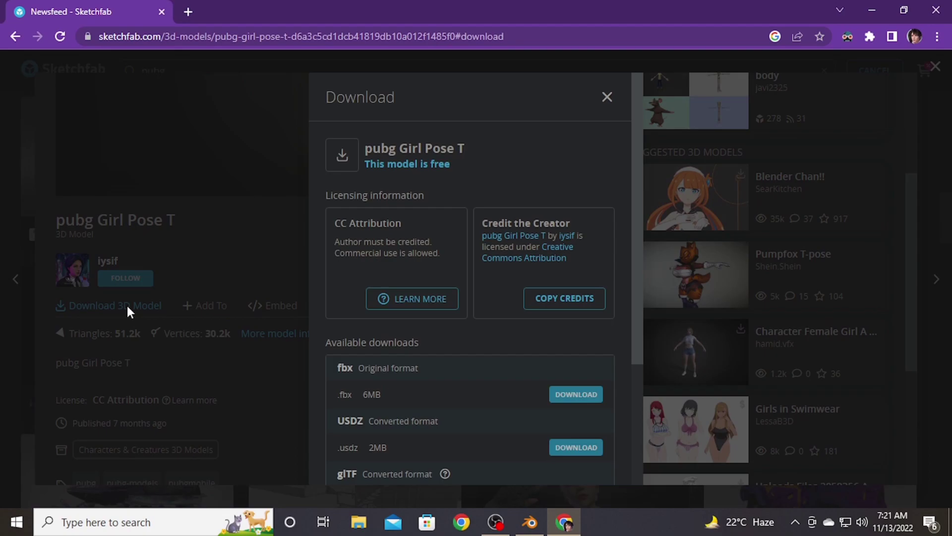
left_click(570, 394)
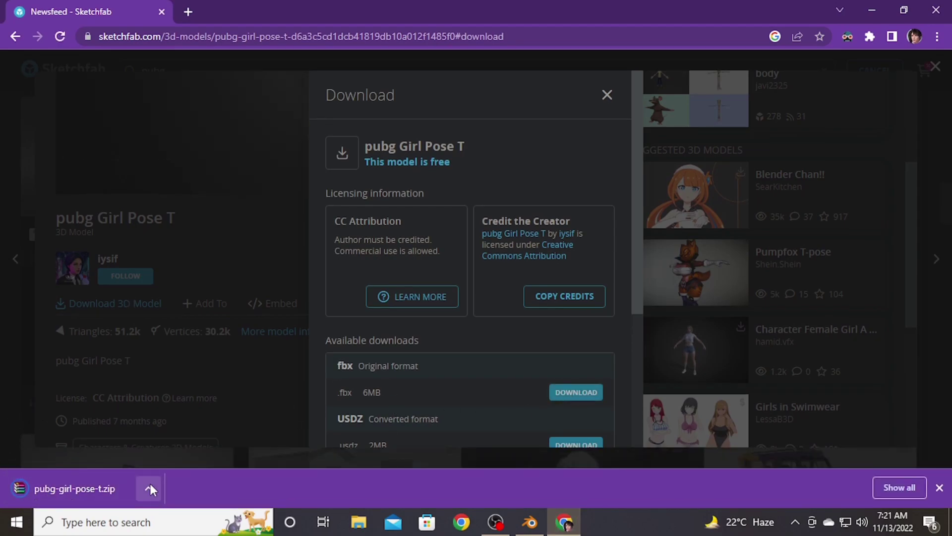
left_click(149, 485)
left_click(188, 441)
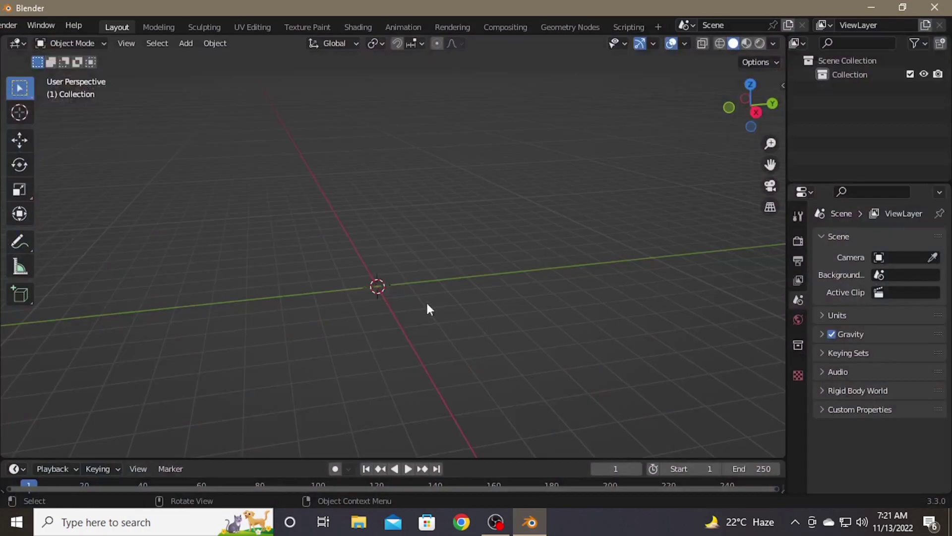
Import bones of blood final.fbx from E:\1st TuTo\bones of blood.
key("F4")
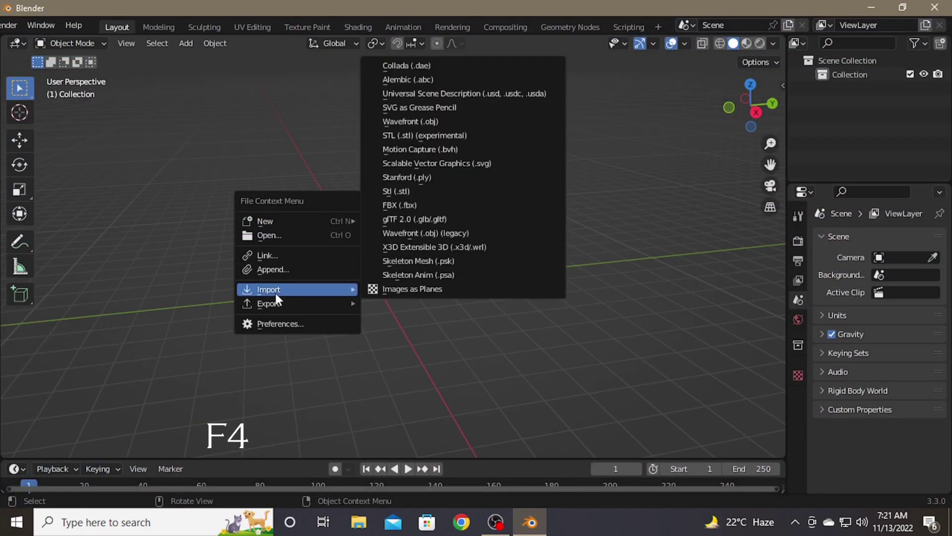
left_click(424, 207)
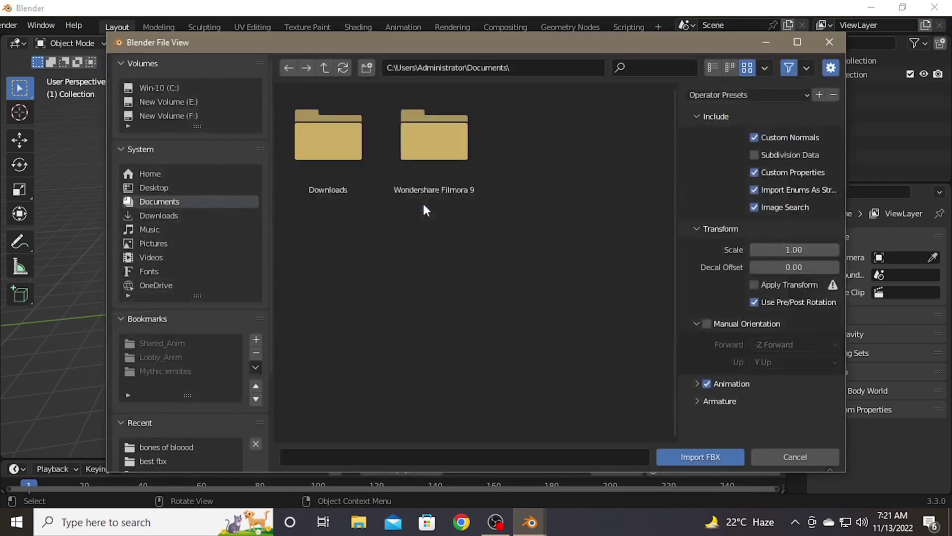
left_click(179, 107)
double_click(337, 167)
double_click(316, 161)
left_click(465, 178)
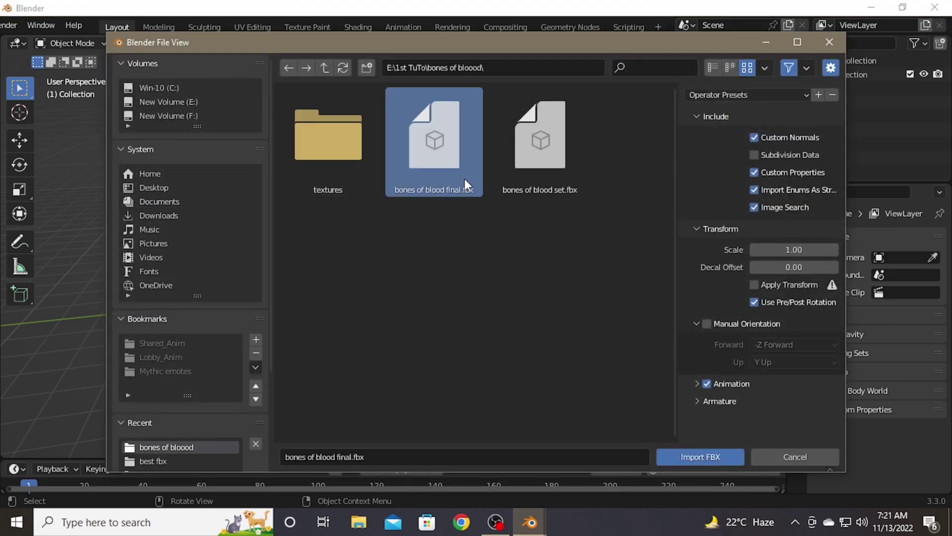
left_click(712, 457)
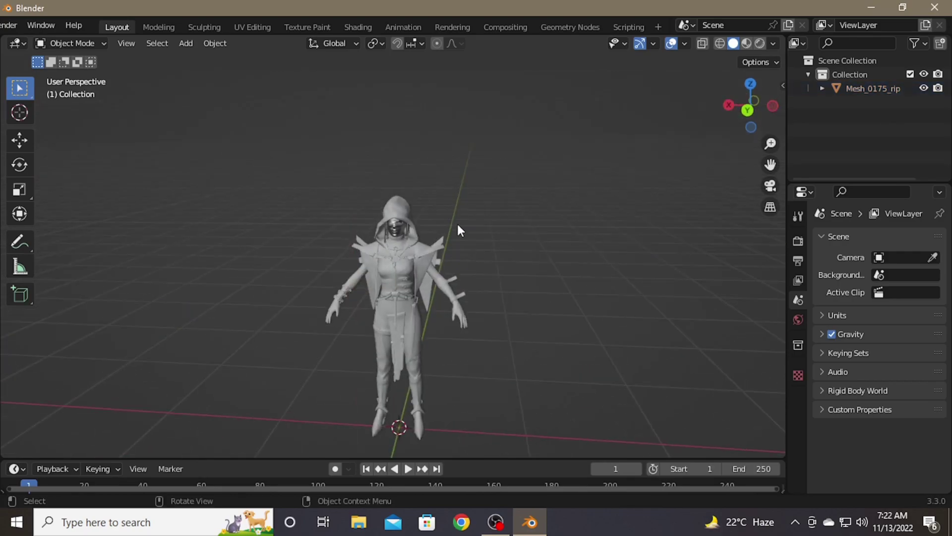
Switch the viewport to Material Preview and orbit around the imported character.
left_click(746, 42)
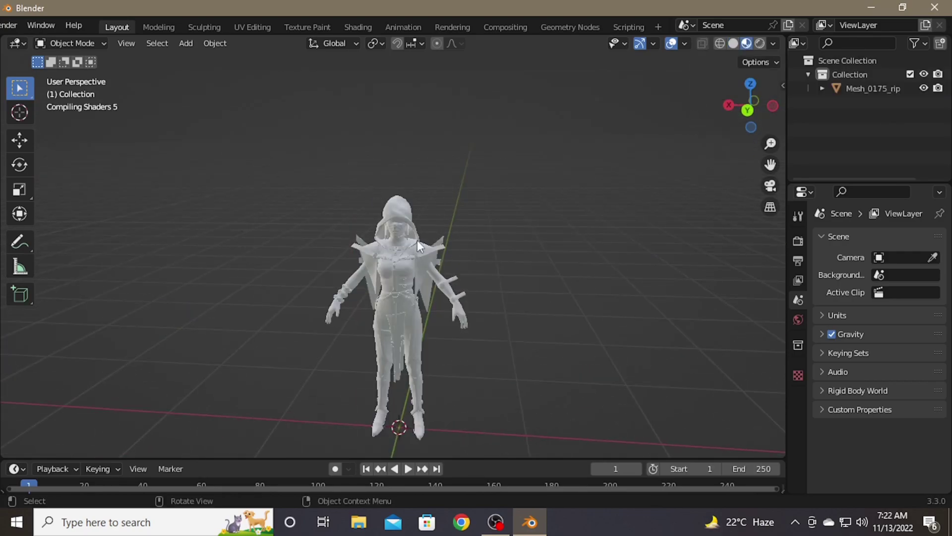
middle_click_drag(508, 195, 515, 191)
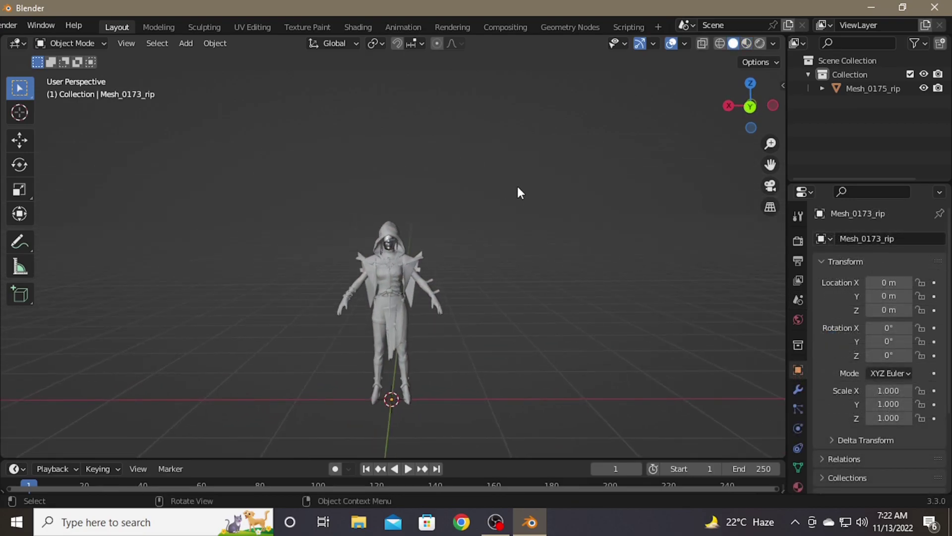
left_click(747, 43)
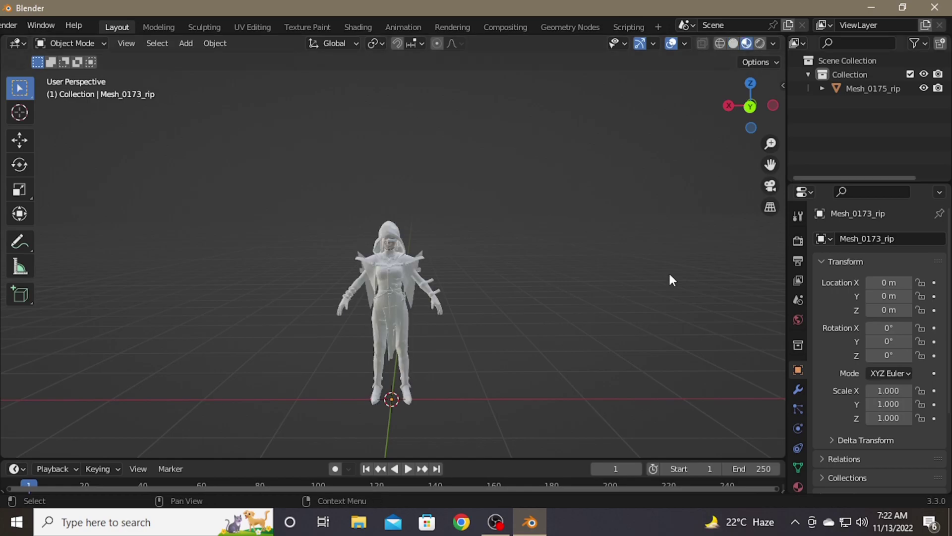
scroll(402, 261, "up", 1)
scroll(449, 269, "up", 2)
mouse_move(450, 272)
middle_mouse_down()
mouse_move(570, 267)
mouse_move(368, 272)
mouse_move(231, 252)
mouse_move(408, 252)
middle_mouse_up()
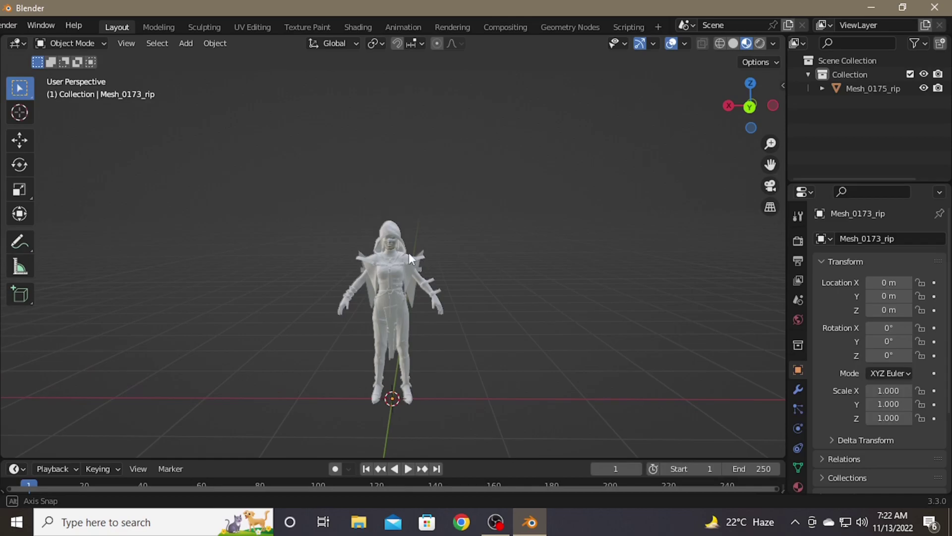
In the Shading workspace, select the character's Mesh_0172_rip upper-body mesh.
left_click(362, 26)
scroll(537, 197, "up", 3)
mouse_move(541, 197)
middle_mouse_down()
mouse_move(504, 182)
mouse_move(517, 185)
mouse_move(210, 279)
middle_mouse_up()
left_click(208, 305)
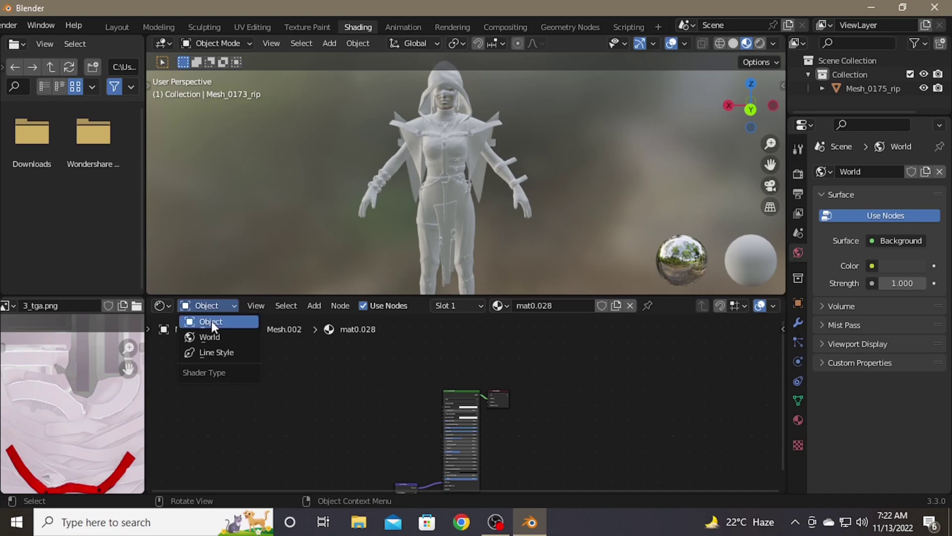
left_click(212, 321)
middle_click_drag(467, 187, 448, 127)
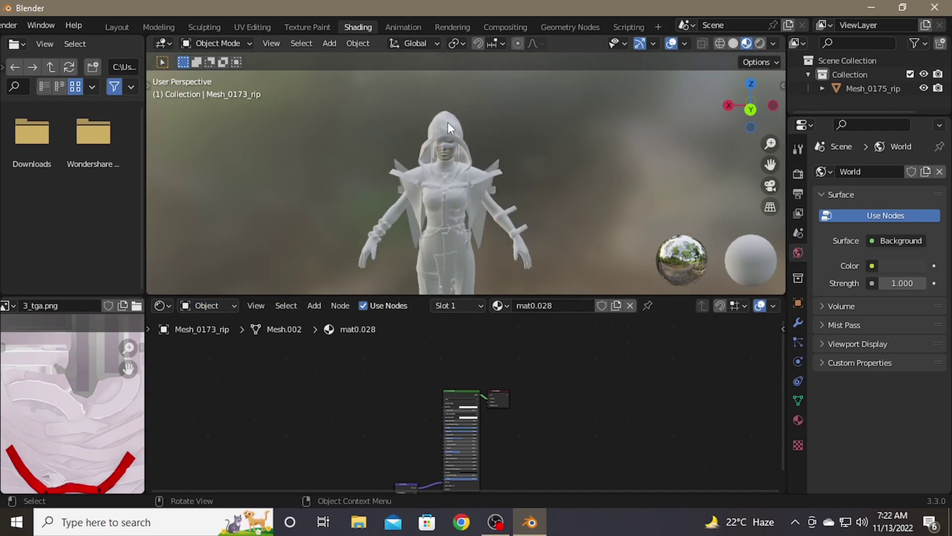
left_click(448, 128)
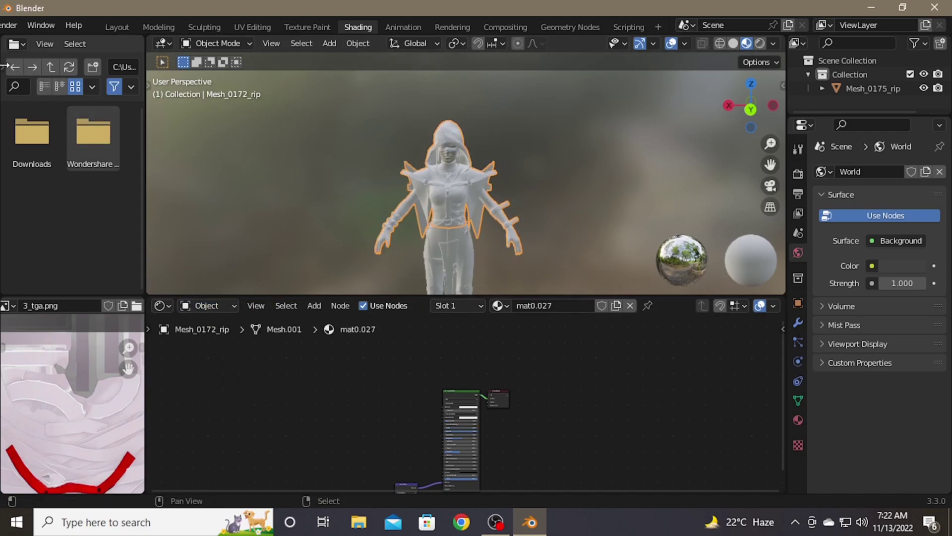
Browse to the texture folder and add 1_tga.png as a texture node.
mouse_move(4, 67)
left_mouse_down()
mouse_move(128, 104)
mouse_move(3, 127)
left_mouse_up()
double_click(47, 142)
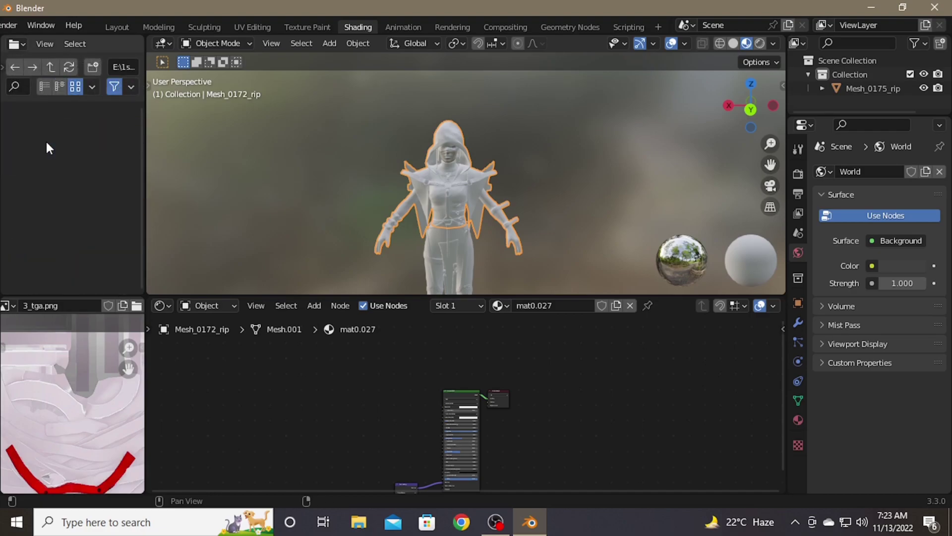
double_click(46, 142)
scroll(46, 142, "down", 3)
scroll(70, 140, "up", 3)
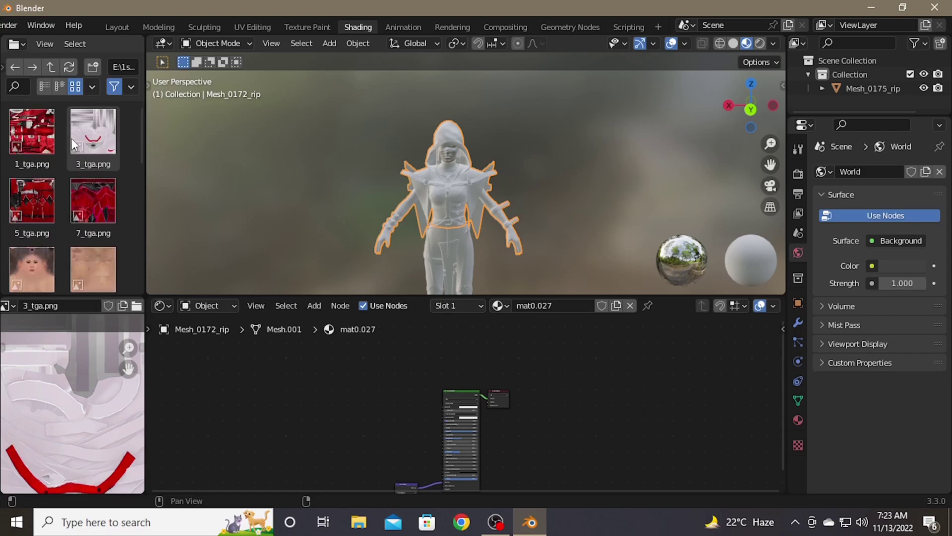
middle_click_drag(435, 128, 427, 87, "shift")
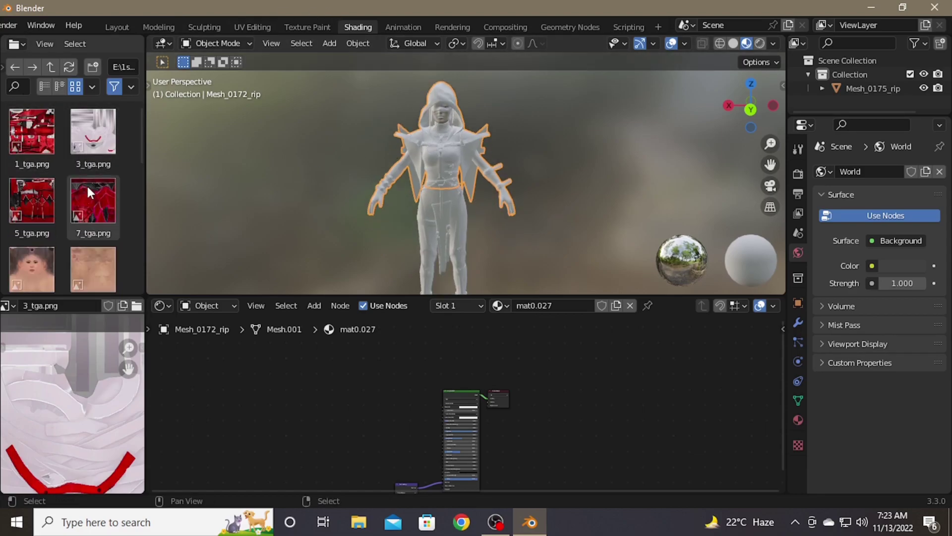
mouse_move(44, 143)
left_mouse_down()
mouse_move(392, 417)
mouse_move(416, 412)
left_mouse_up()
scroll(392, 417, "up", 4)
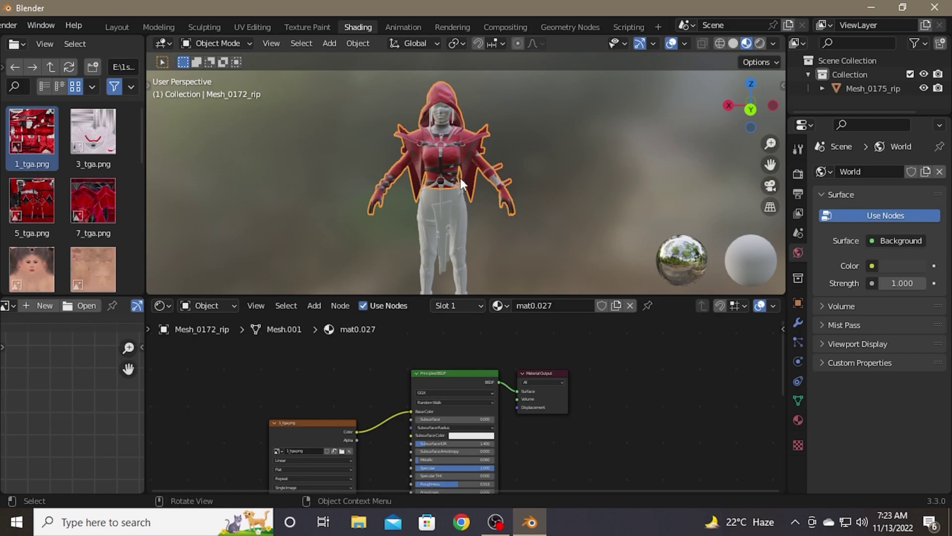
Add 3_tga.png to the head material and 5_tga.png to the pants material.
left_click(443, 112)
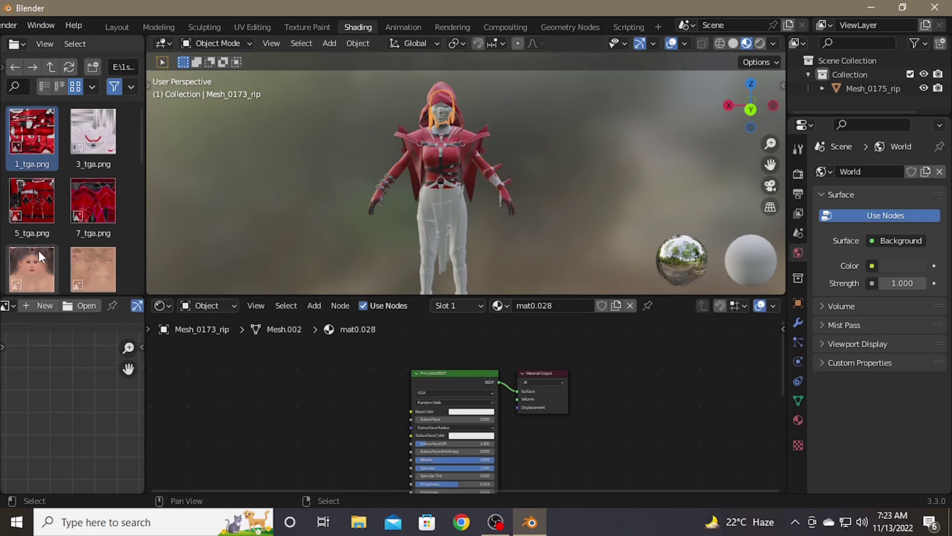
mouse_move(93, 134)
left_mouse_down()
mouse_move(197, 249)
mouse_move(411, 411)
left_mouse_up()
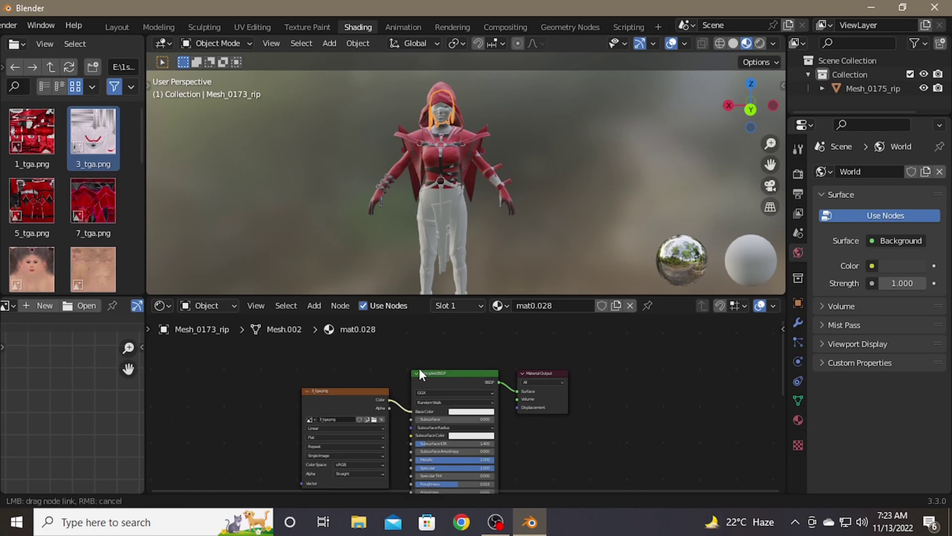
left_click(443, 203)
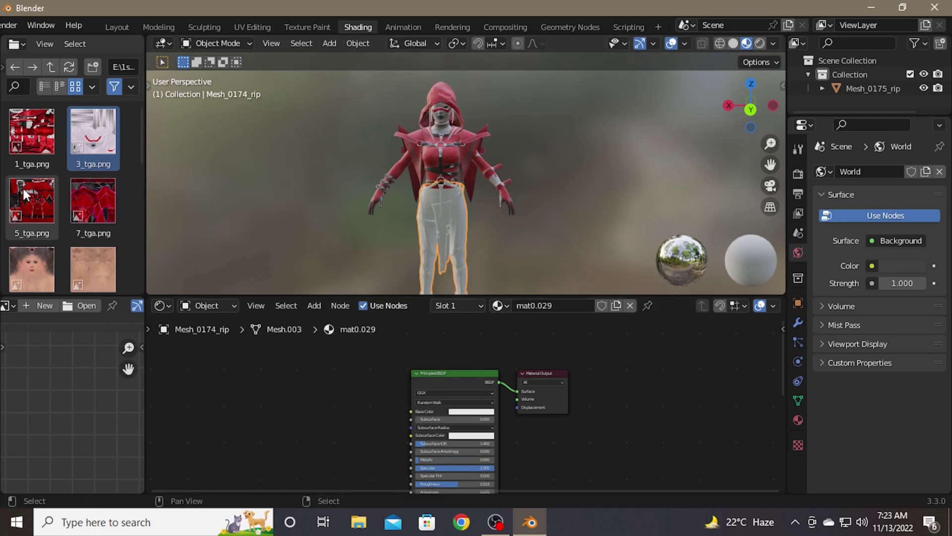
mouse_move(23, 186)
left_mouse_down()
mouse_move(335, 386)
mouse_move(410, 411)
left_mouse_up()
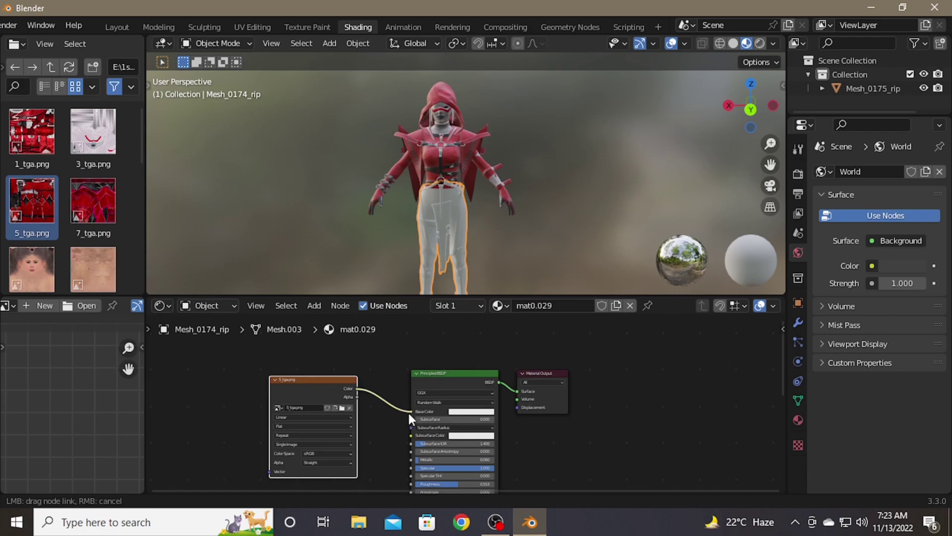
scroll(461, 216, "down", 2)
scroll(437, 223, "up", 3)
Link 7_tga.png into the boots' Base Color and return to the Layout workspace.
left_click(442, 271)
mouse_move(93, 201)
left_mouse_down()
mouse_move(336, 405)
mouse_move(411, 410)
left_mouse_up()
mouse_move(508, 239)
middle_mouse_down()
mouse_move(412, 249)
mouse_move(433, 149)
middle_mouse_up()
scroll(433, 150, "up", 3)
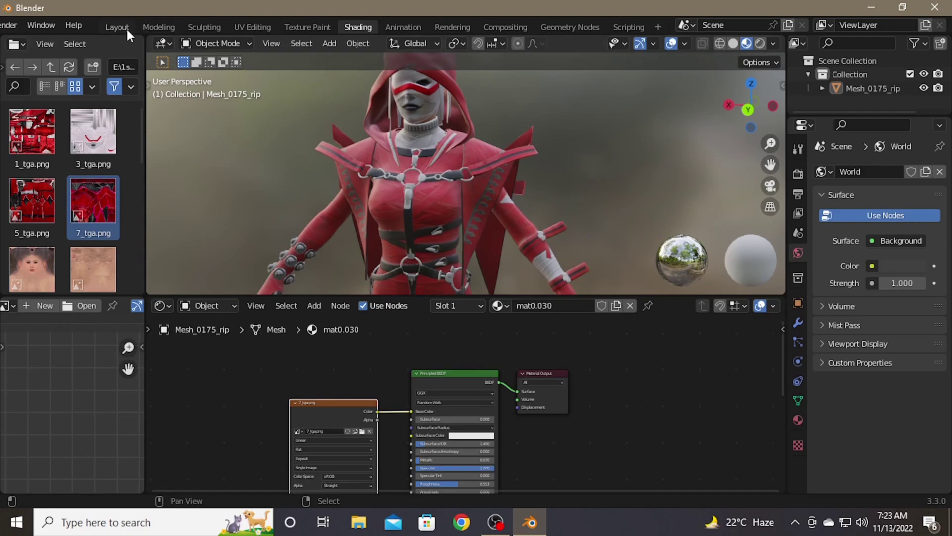
left_click(117, 26)
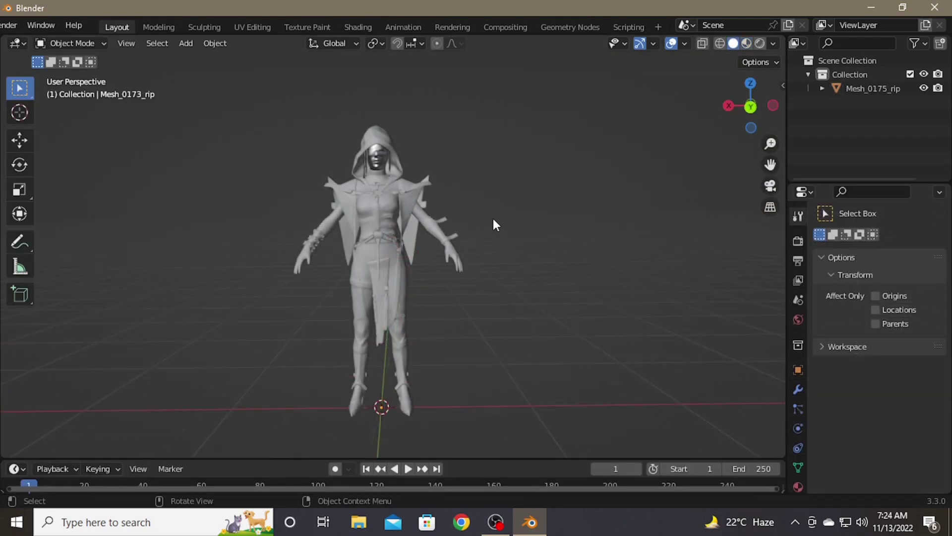
scroll(494, 224, "down", 2)
middle_click_drag(504, 231, 495, 241)
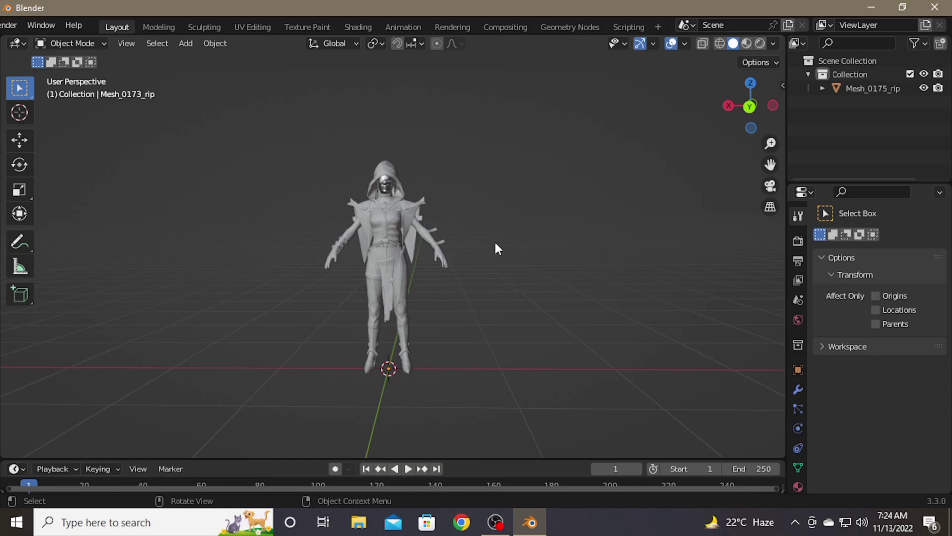
Switch the viewport to Material Preview and orbit around the red character.
left_click(745, 43)
scroll(433, 203, "up", 2)
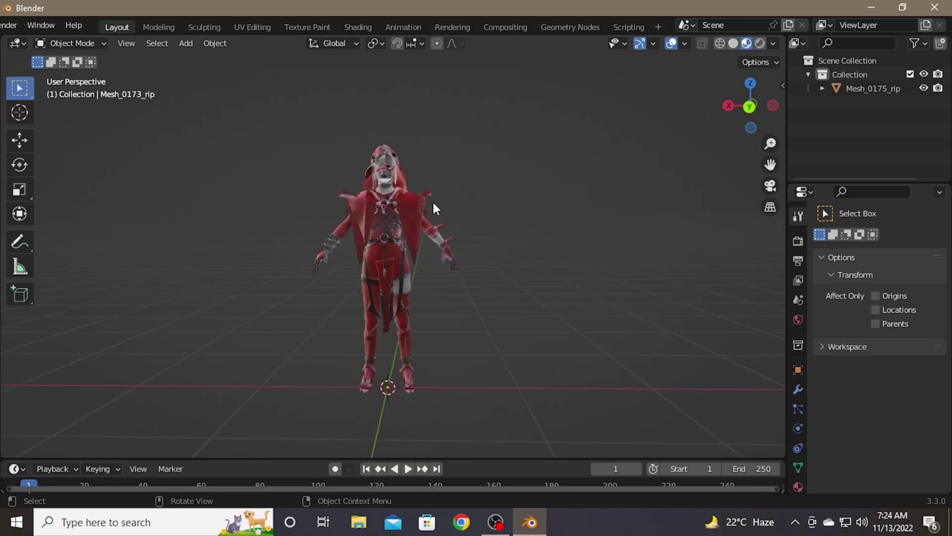
scroll(477, 235, "up", 2)
mouse_move(476, 235)
middle_mouse_down()
mouse_move(271, 218)
mouse_move(707, 355)
middle_mouse_up()
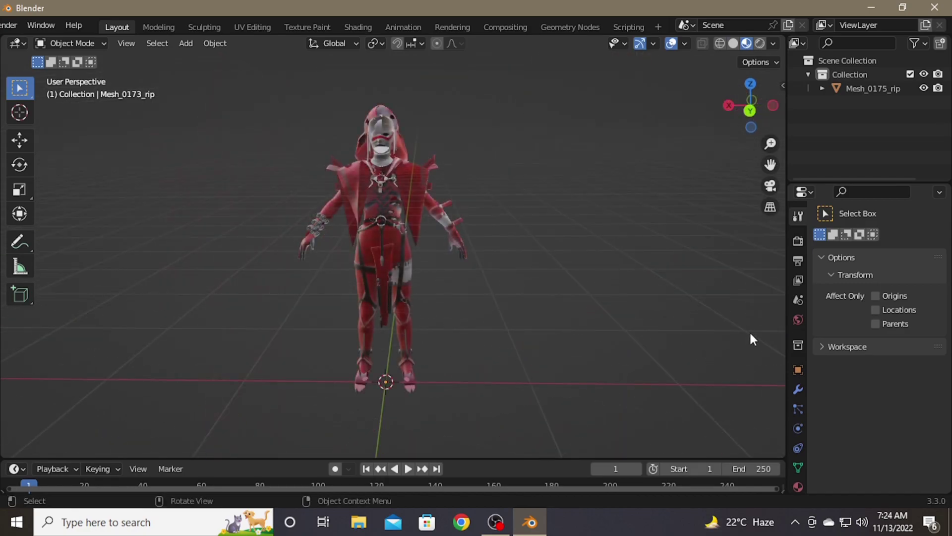
scroll(796, 372, "down", 2)
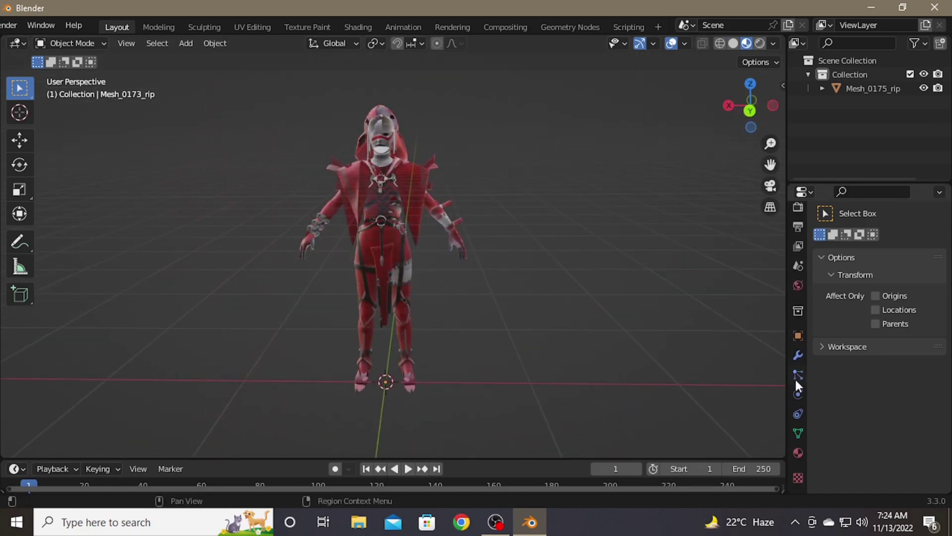
Set the upper-body material's Blend Mode to Opaque in Material Properties.
left_click(798, 450)
scroll(856, 411, "down", 5)
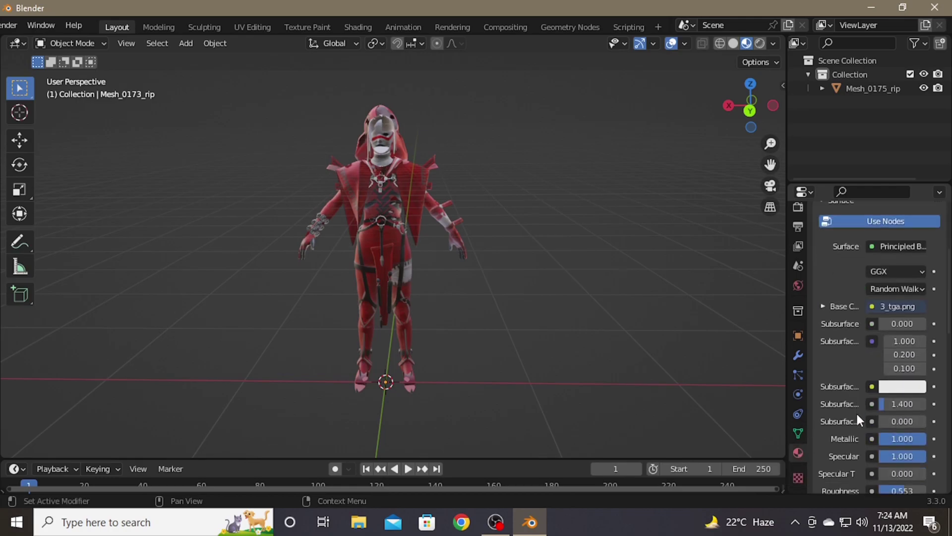
scroll(856, 411, "down", 5)
scroll(856, 411, "down", 5)
scroll(856, 412, "down", 4)
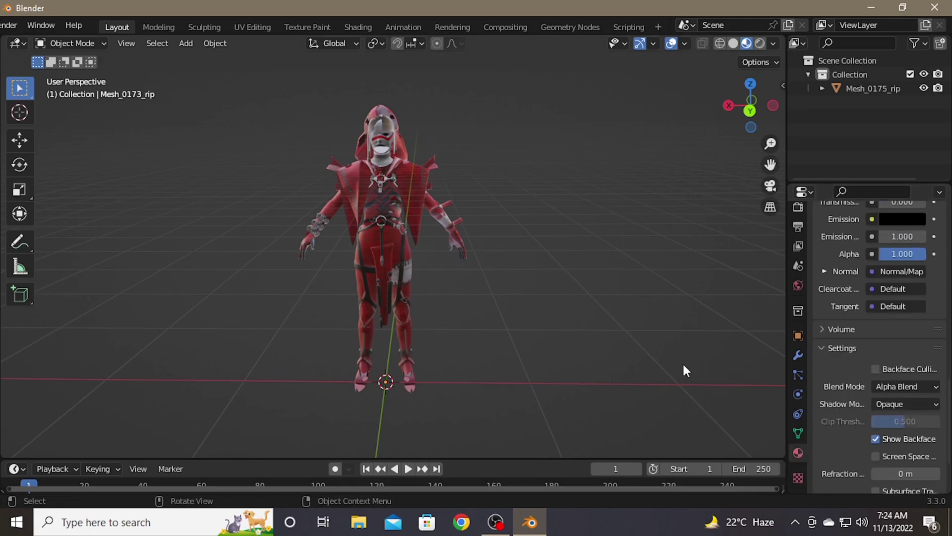
left_click(393, 196)
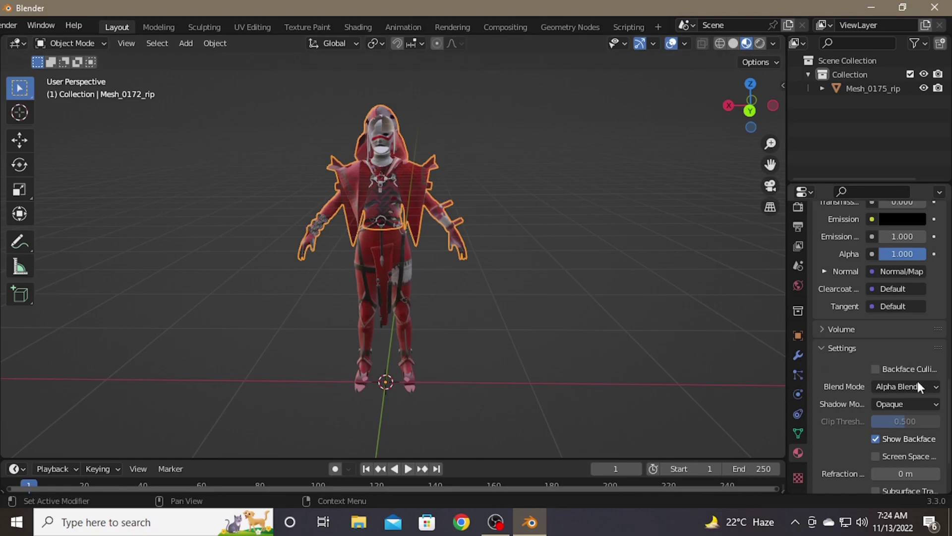
left_click(904, 384)
left_click(892, 405)
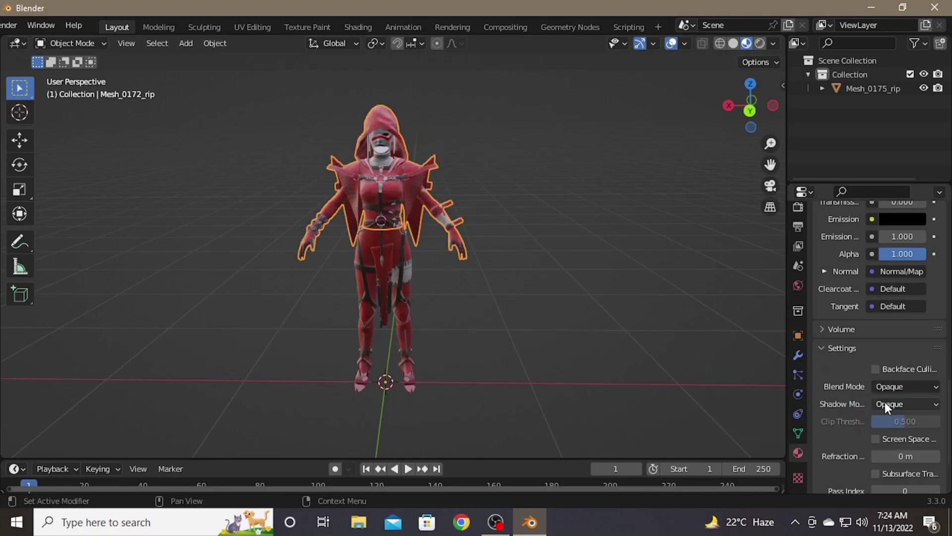
left_click(910, 404)
left_click(884, 432)
Set the boots and head materials' Blend Mode to Opaque.
left_click(395, 261)
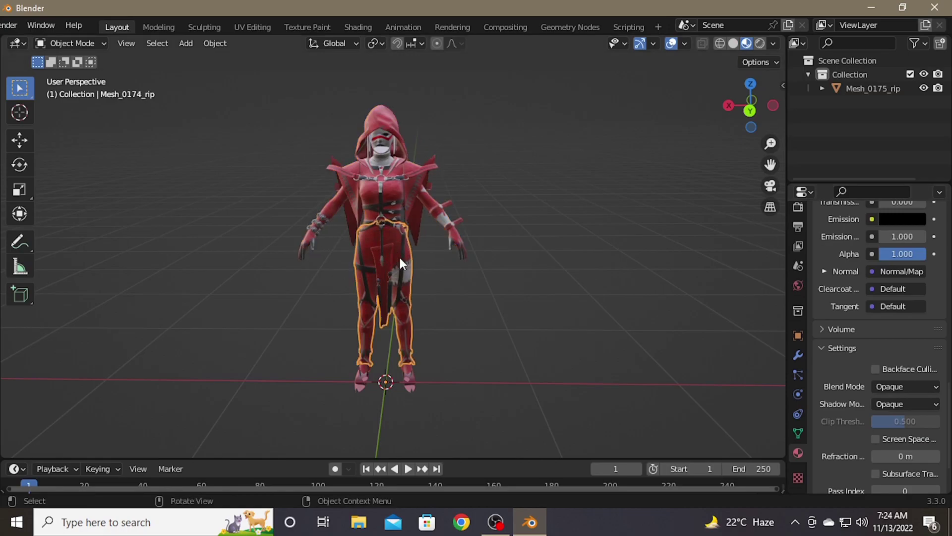
left_click(403, 376)
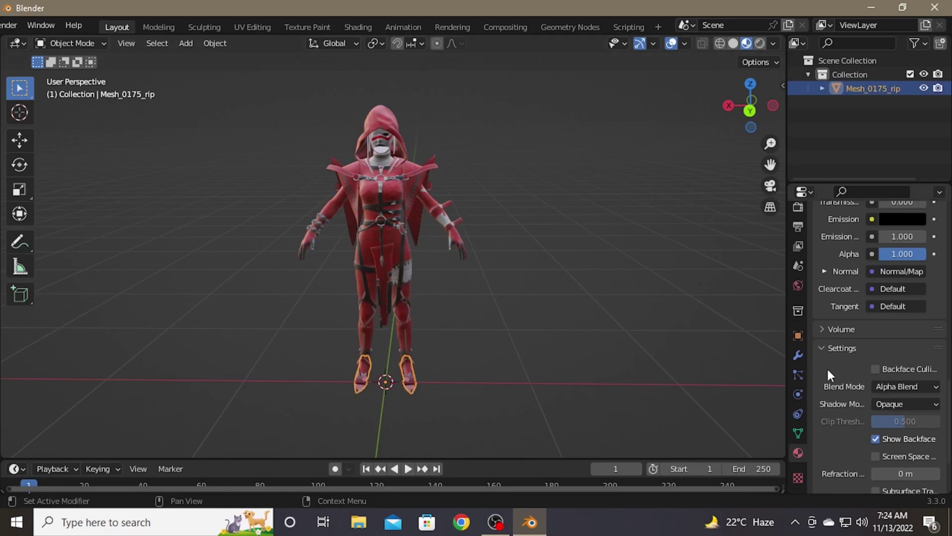
left_click(898, 384)
left_click(873, 399)
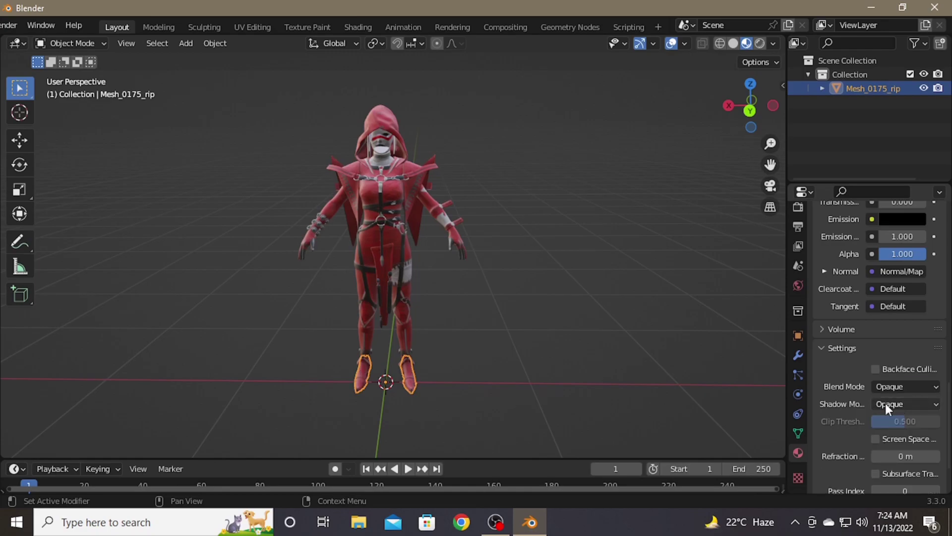
left_click(380, 146)
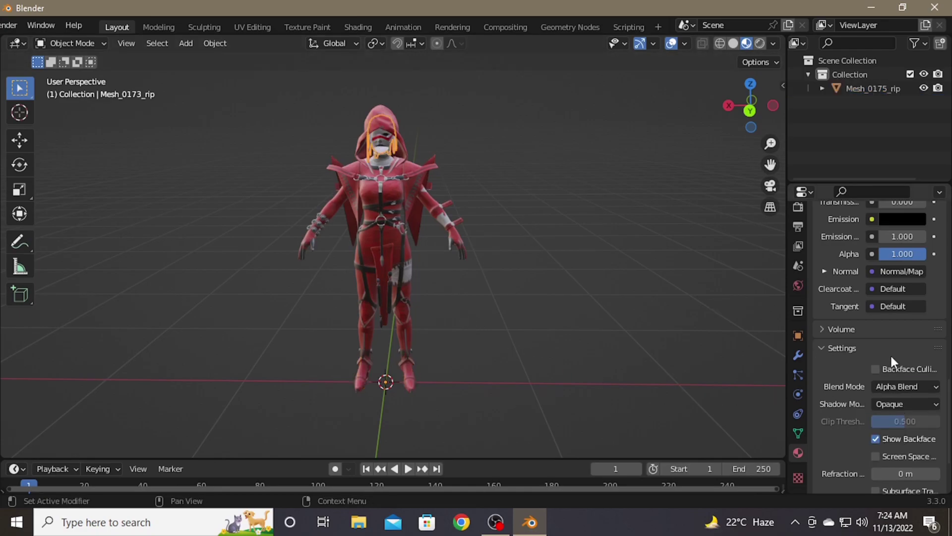
left_click(898, 383)
left_click(866, 402)
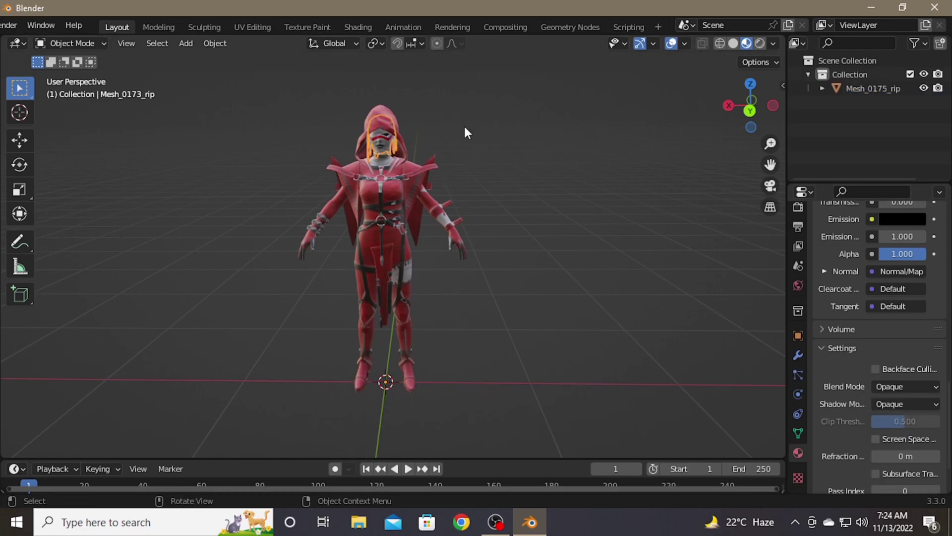
Orbit to a front view and box-select the entire character.
mouse_move(464, 125)
middle_mouse_down()
mouse_move(253, 144)
mouse_move(430, 132)
mouse_move(475, 147)
middle_mouse_up()
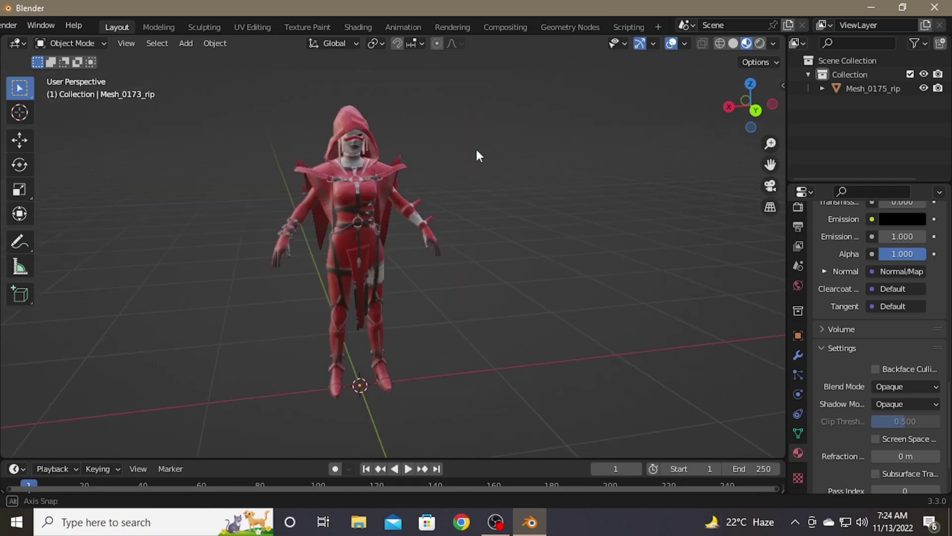
scroll(476, 148, "down", 3)
mouse_move(496, 183)
middle_mouse_down()
mouse_move(482, 191)
mouse_move(473, 181)
middle_mouse_up()
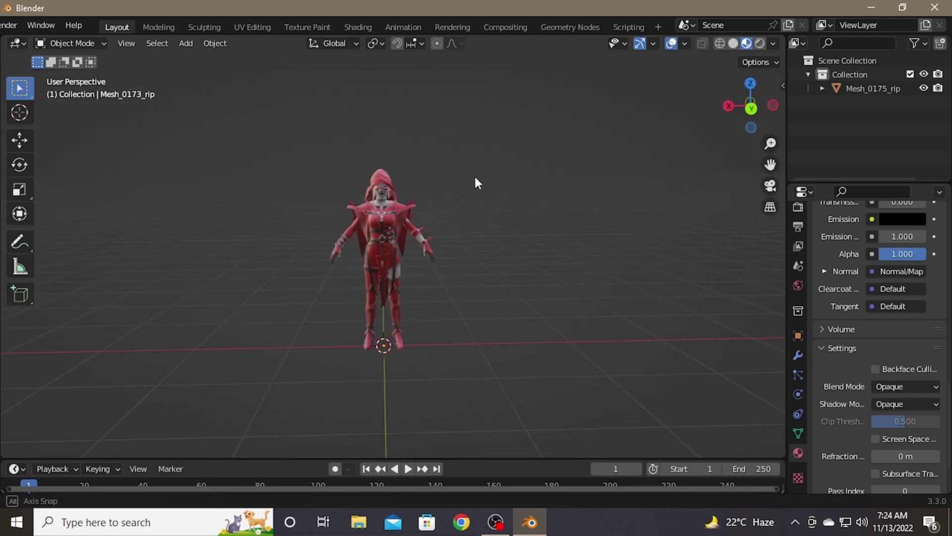
scroll(476, 185, "up", 4)
scroll(475, 184, "down", 4)
scroll(477, 187, "down", 1)
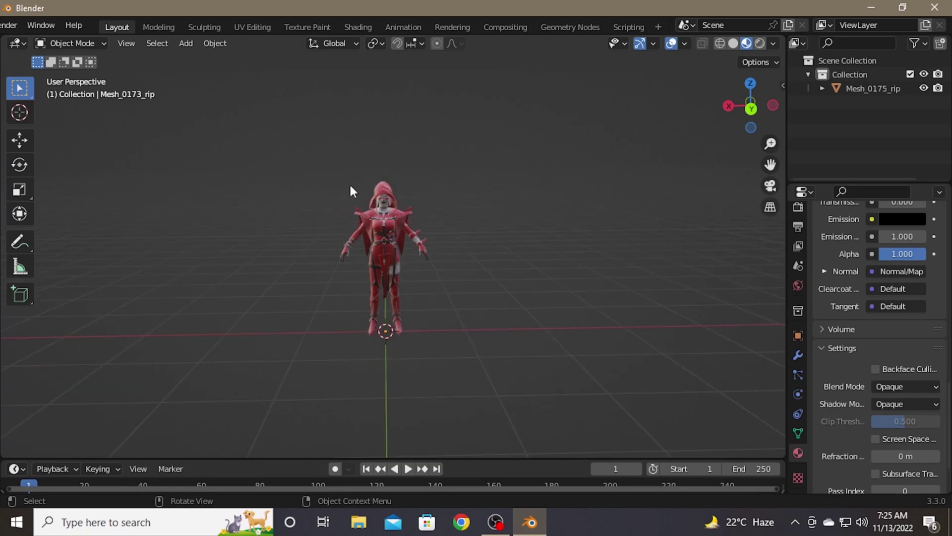
mouse_move(300, 137)
left_mouse_down()
mouse_move(448, 340)
mouse_move(440, 329)
left_mouse_up()
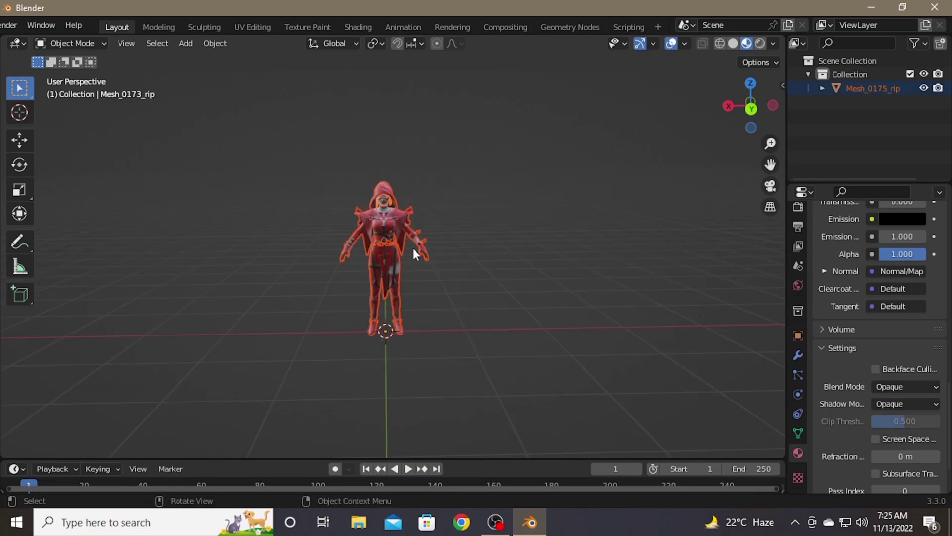
Export the visible character to the Desktop as bones of blood.fbx.
key("F4")
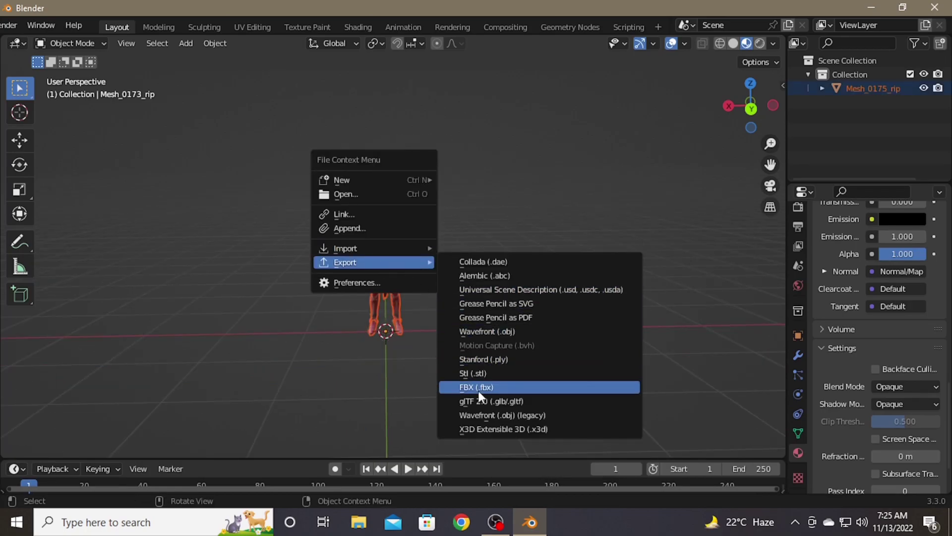
left_click(478, 387)
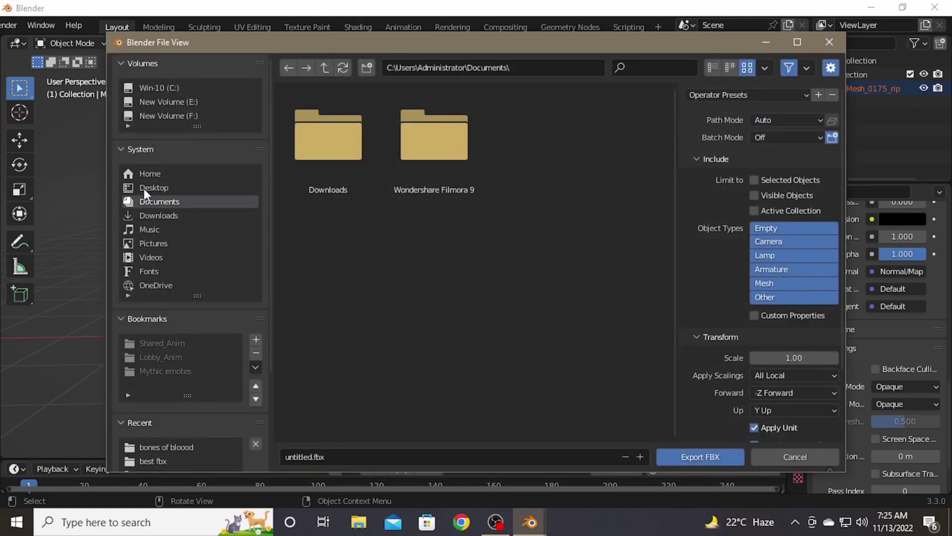
left_click(143, 188)
double_click(305, 456)
key("BackSpace")
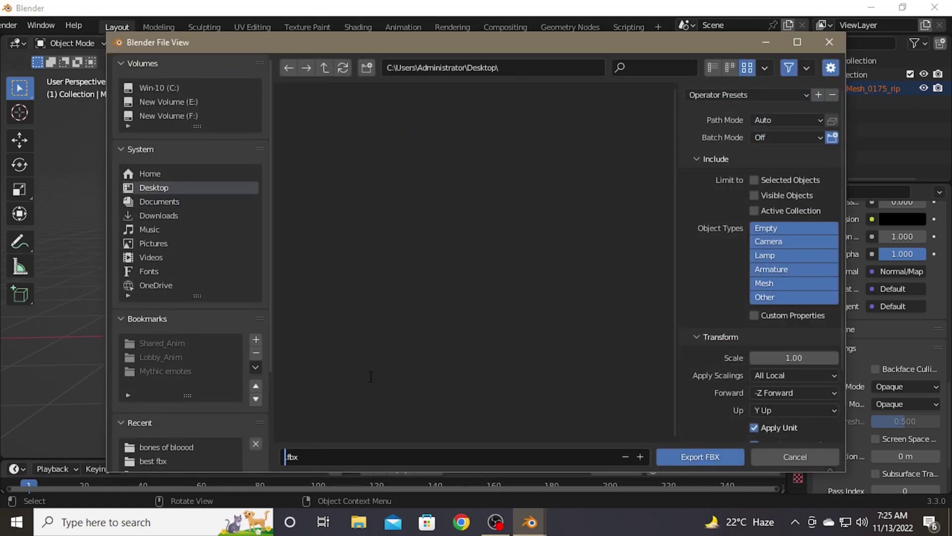
type("bones of blood")
left_click(370, 377)
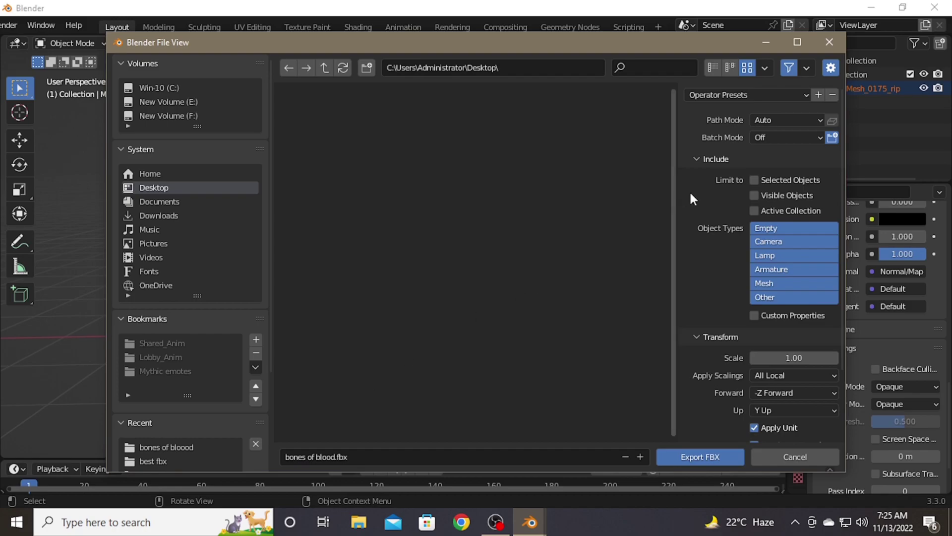
left_click(754, 195)
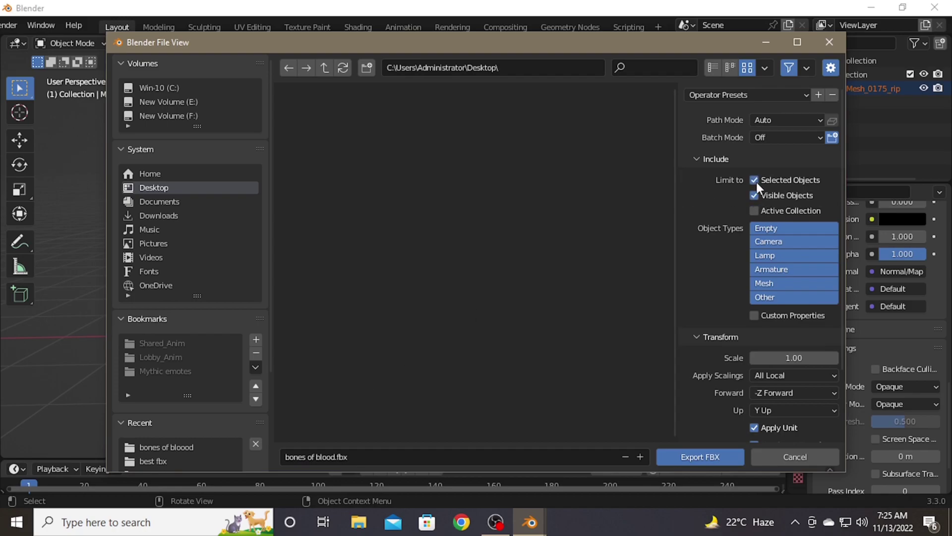
scroll(780, 222, "down", 3)
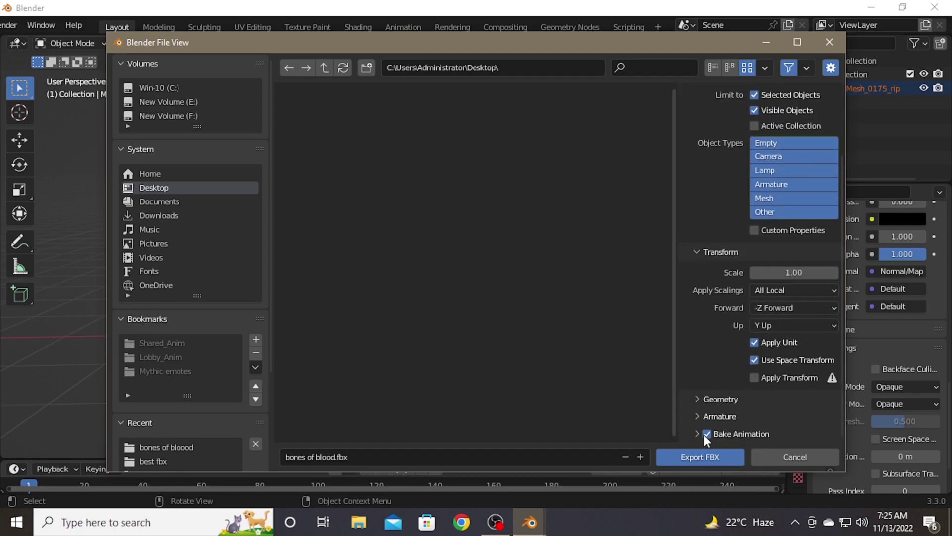
left_click(695, 460)
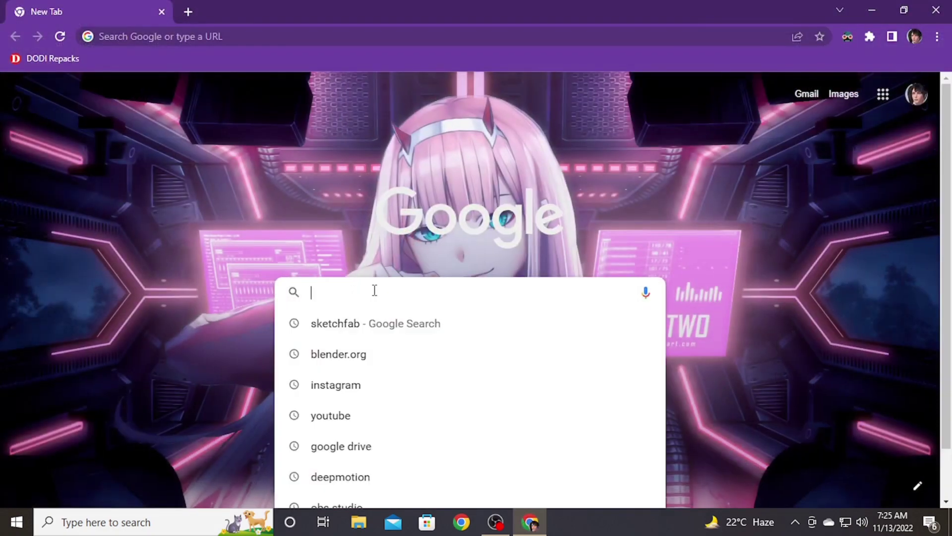
type("mixam")
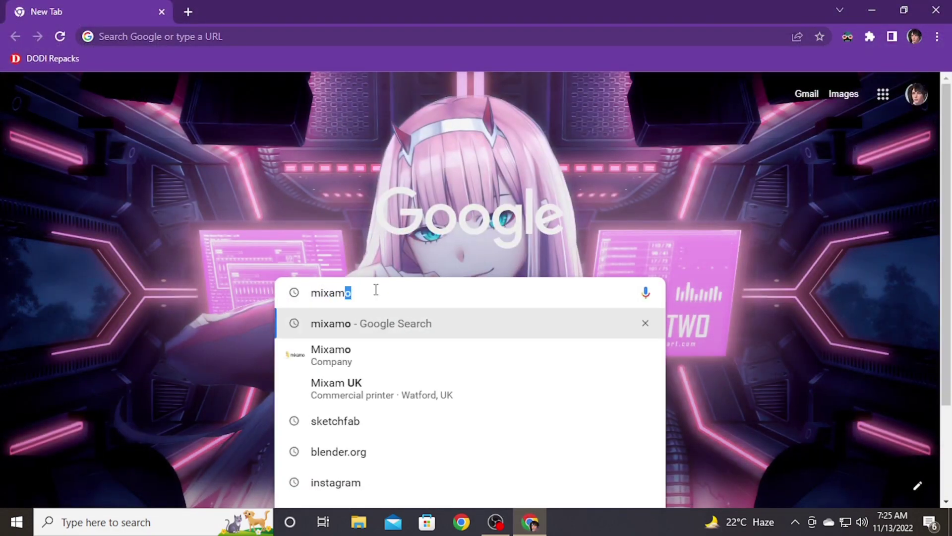
Search for Mixamo, open the site and start uploading a character.
key("Return")
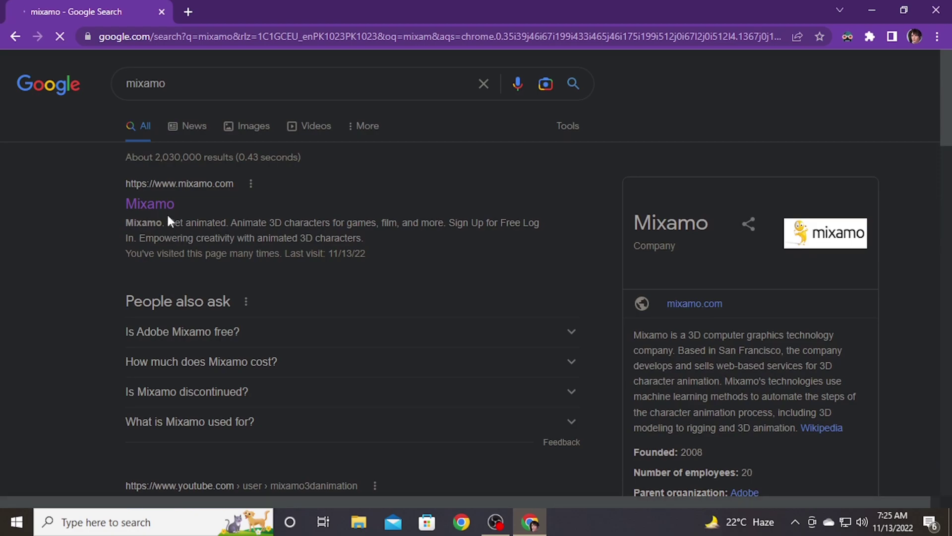
left_click(160, 204)
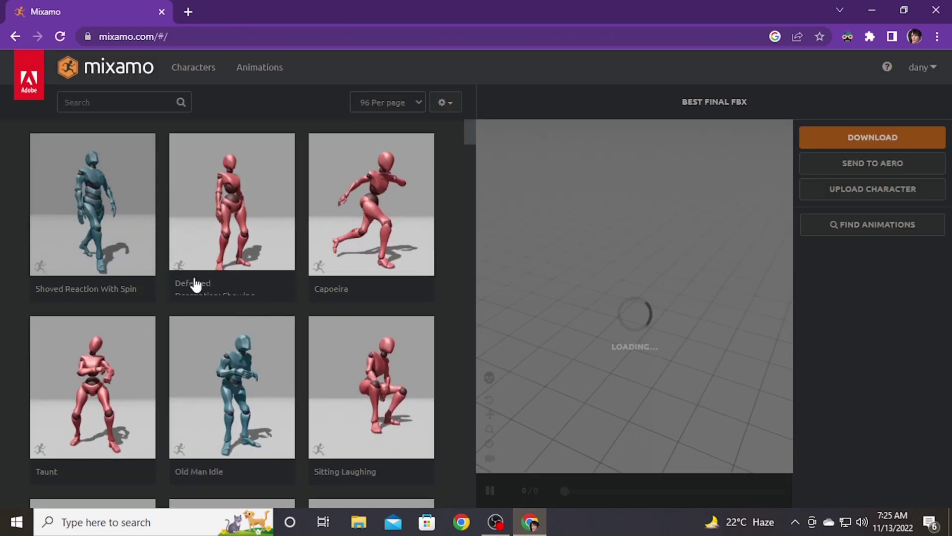
scroll(194, 283, "down", 2)
scroll(253, 319, "down", 2)
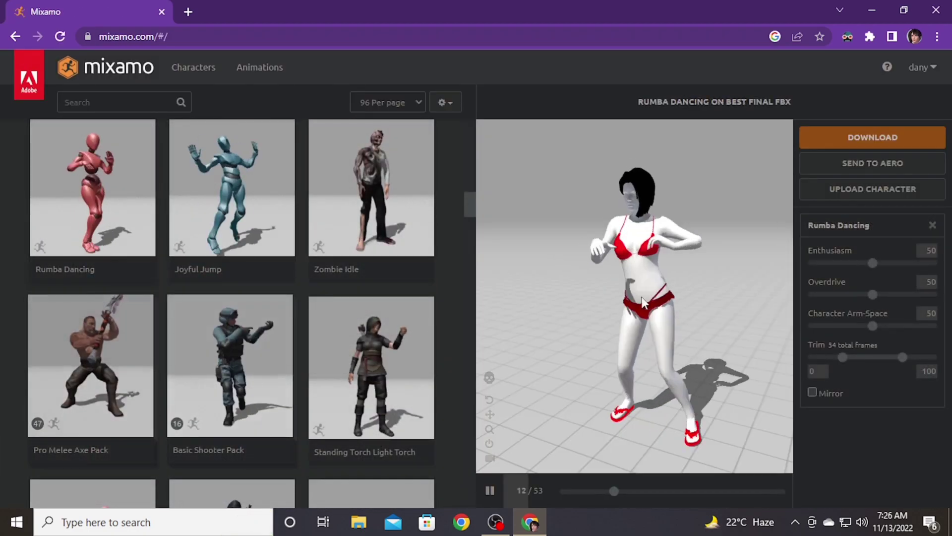
left_click(860, 192)
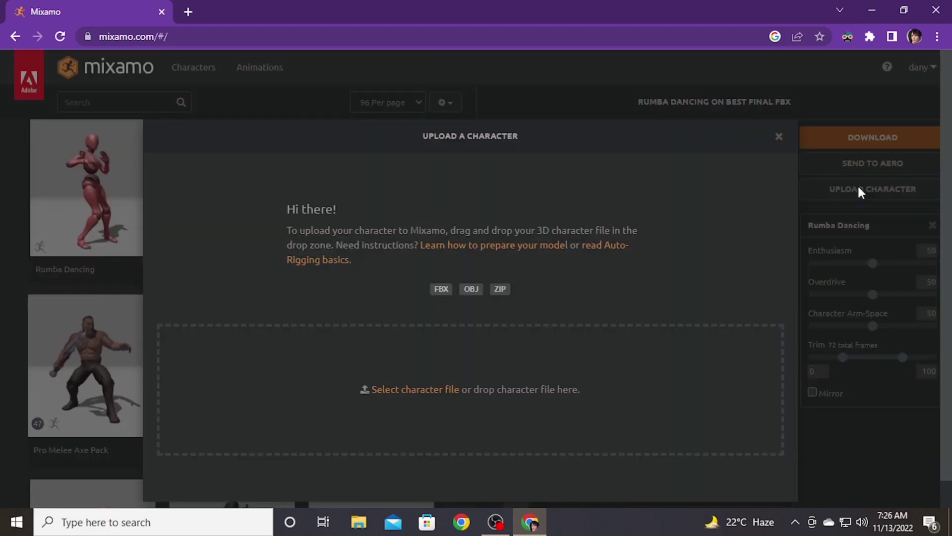
Upload the 'bones of blood final' character file to Mixamo's auto-rigger.
left_click(428, 393)
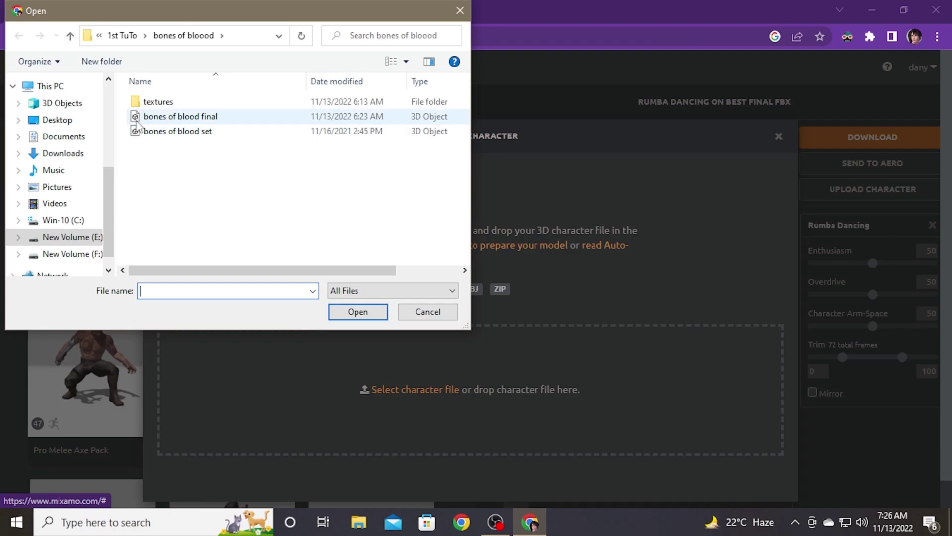
left_click(138, 119)
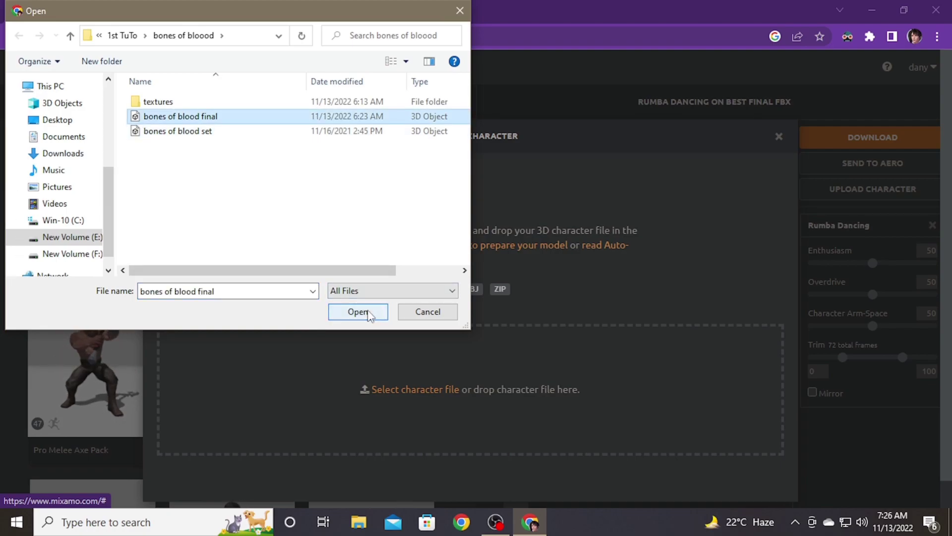
left_click(370, 315)
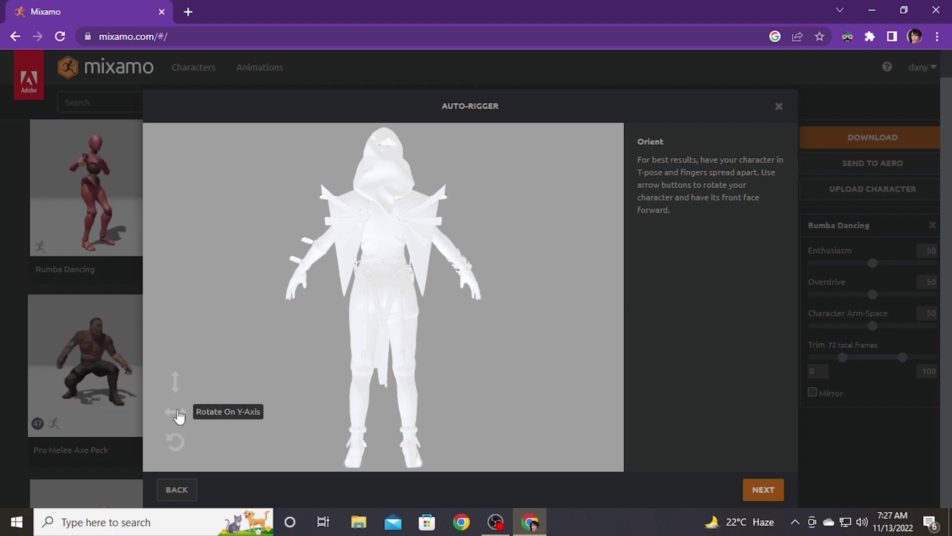
Rotate the character twice on the Y-axis so it faces front.
left_click(179, 416)
left_click(179, 416)
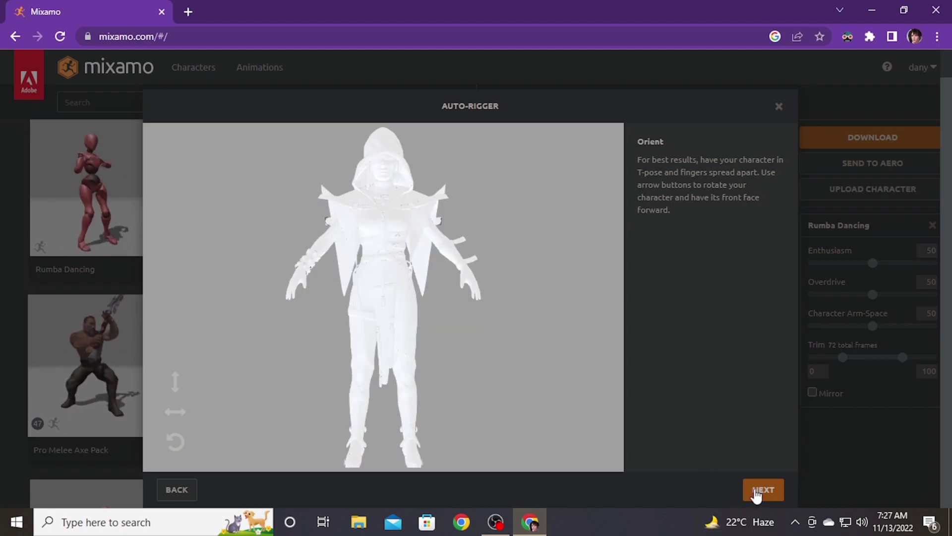
Move on to marker placement and put the chin and wrist markers on the model.
left_click(757, 492)
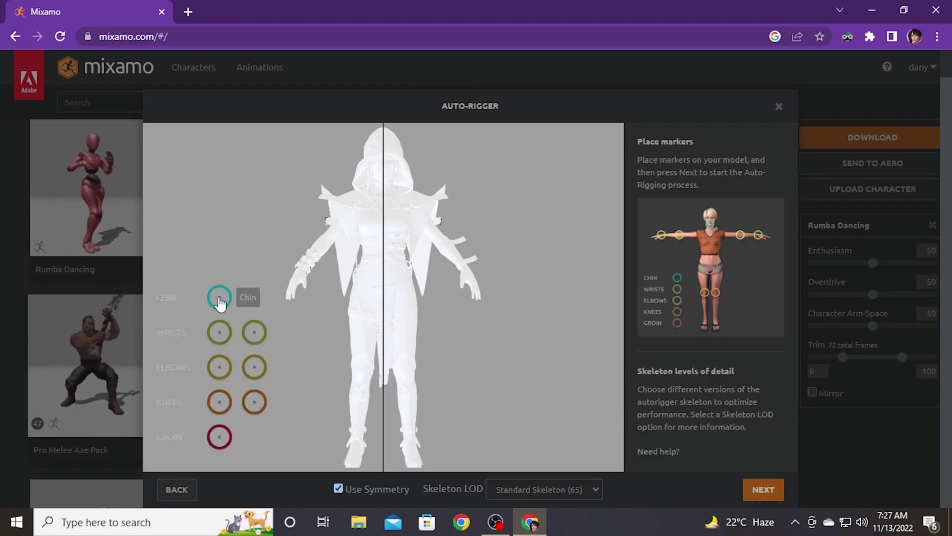
mouse_move(220, 298)
left_mouse_down()
mouse_move(382, 179)
mouse_move(385, 186)
left_mouse_up()
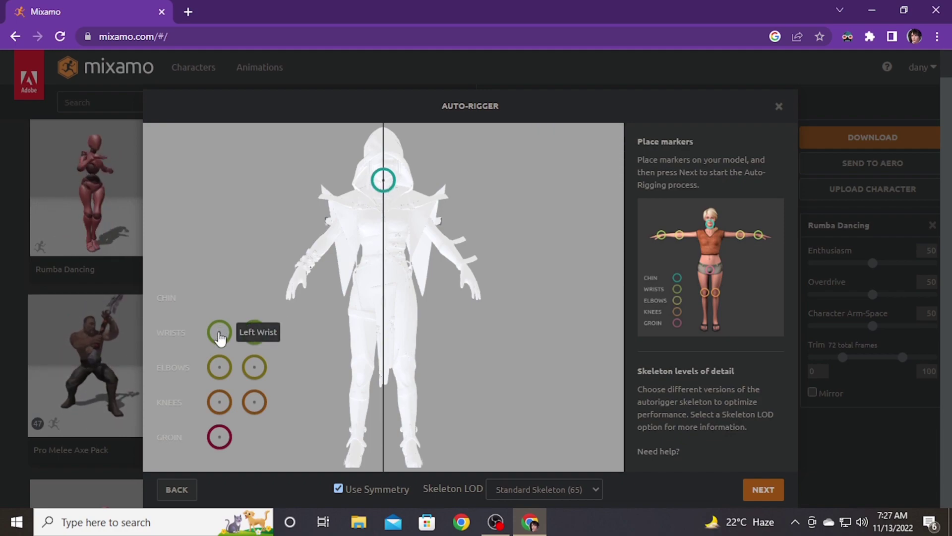
left_click_drag(221, 337, 308, 269)
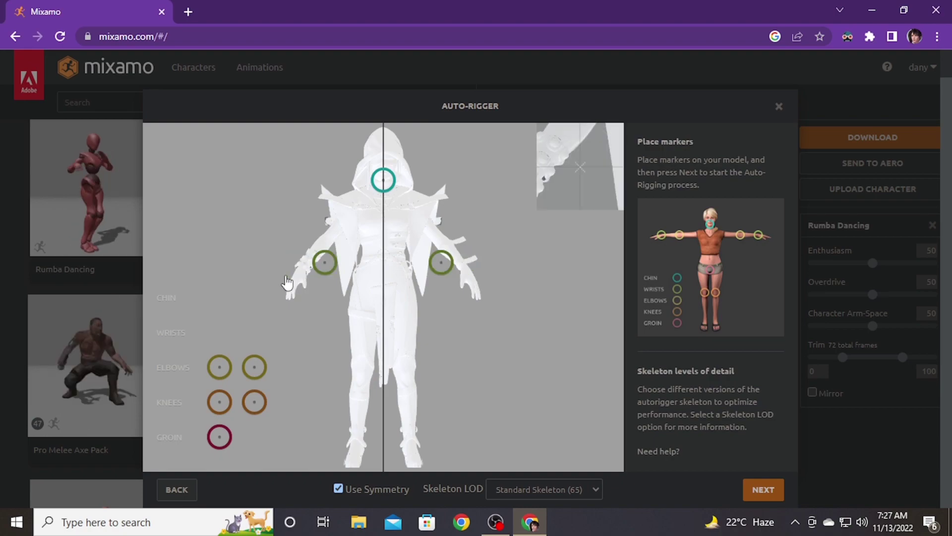
mouse_move(308, 266)
left_mouse_down()
mouse_move(287, 269)
mouse_move(480, 278)
left_mouse_up()
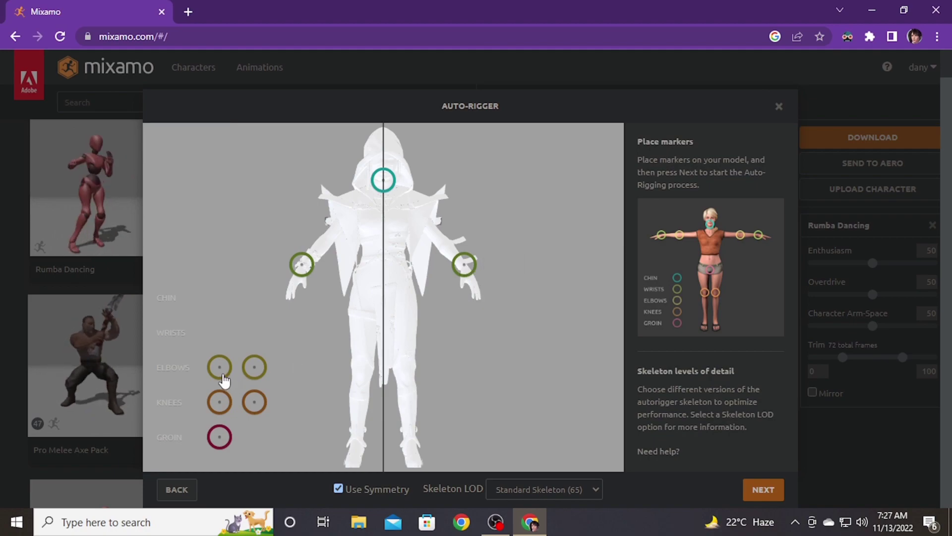
Place the elbow, knee and groin markers, then start auto-rigging.
left_click_drag(221, 368, 447, 248)
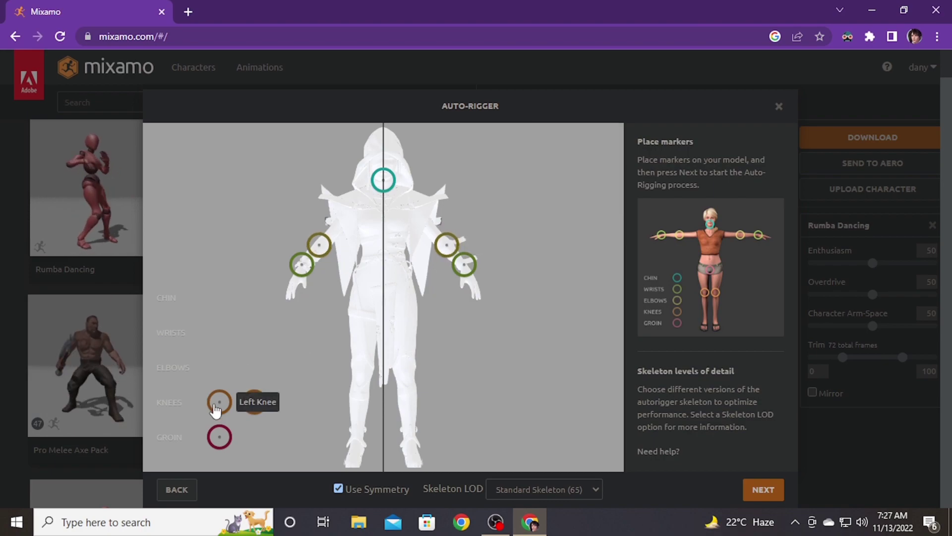
left_click_drag(219, 401, 408, 380)
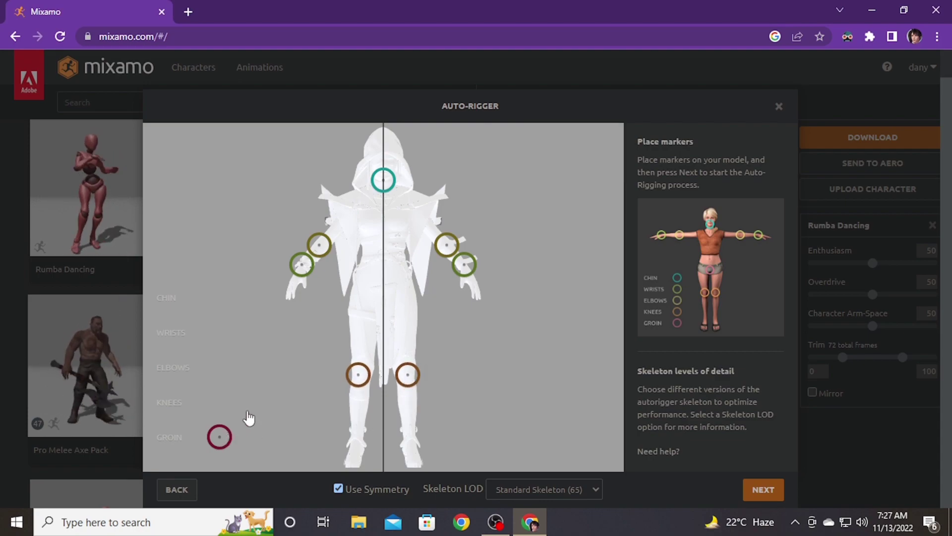
left_click_drag(219, 437, 385, 300)
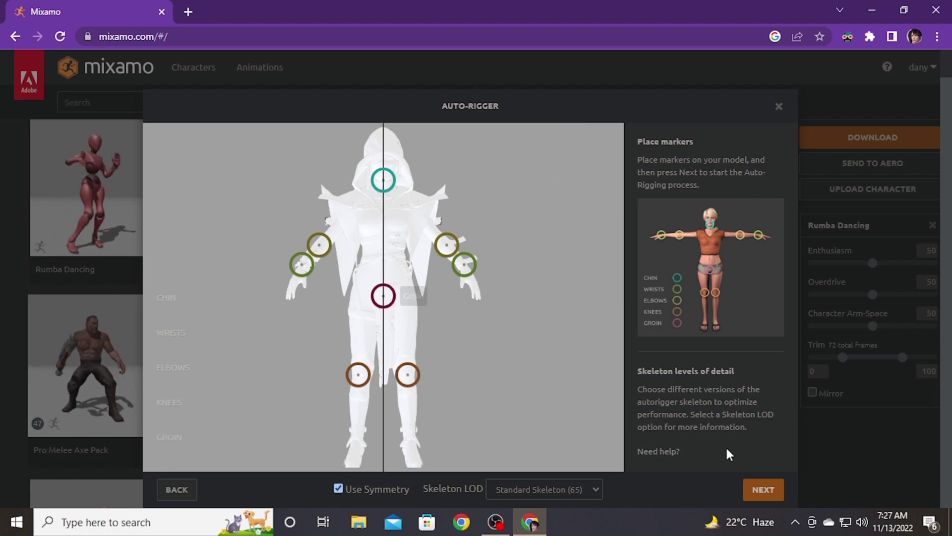
left_click(756, 494)
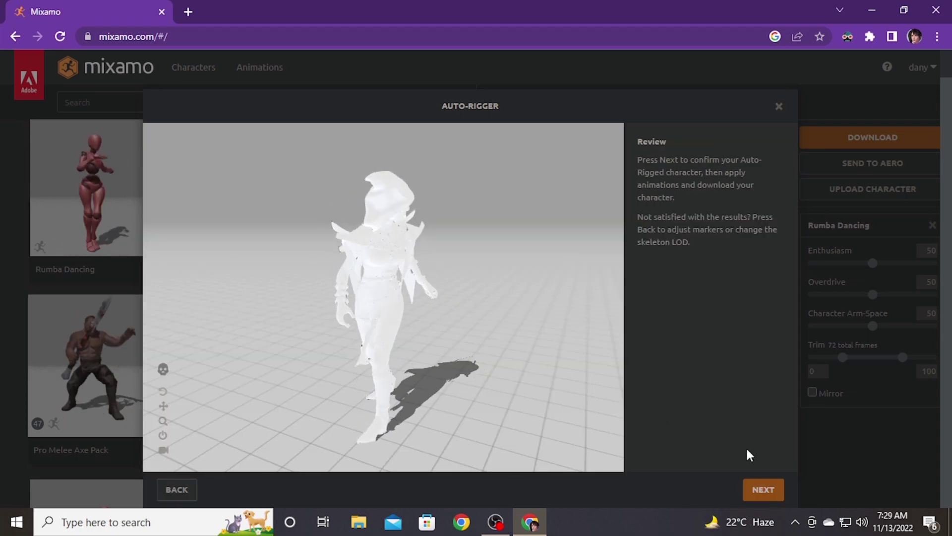
Confirm the rigged character on the Review step and start searching the animation library.
left_click(762, 490)
scroll(293, 245, "down", 4)
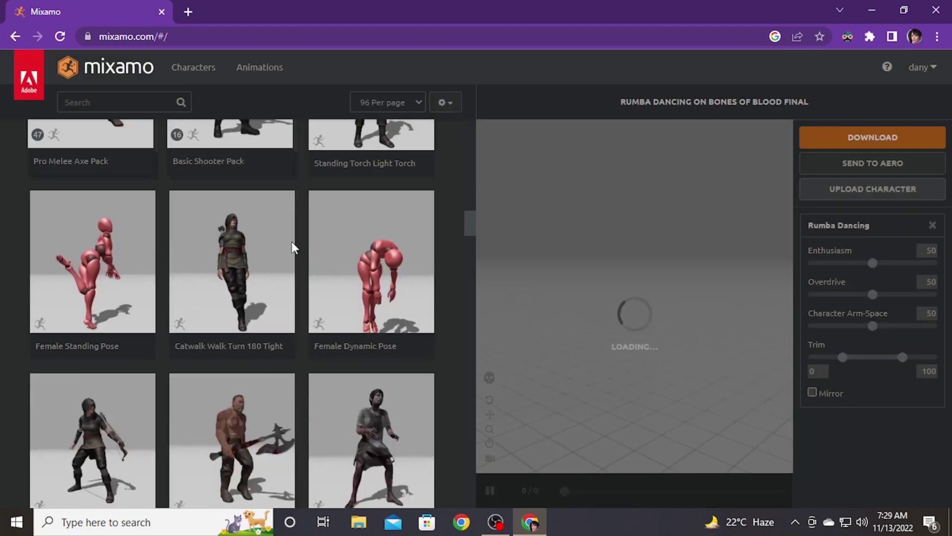
scroll(246, 260, "down", 3)
scroll(184, 259, "down", 5)
scroll(300, 278, "down", 3)
scroll(206, 251, "down", 5)
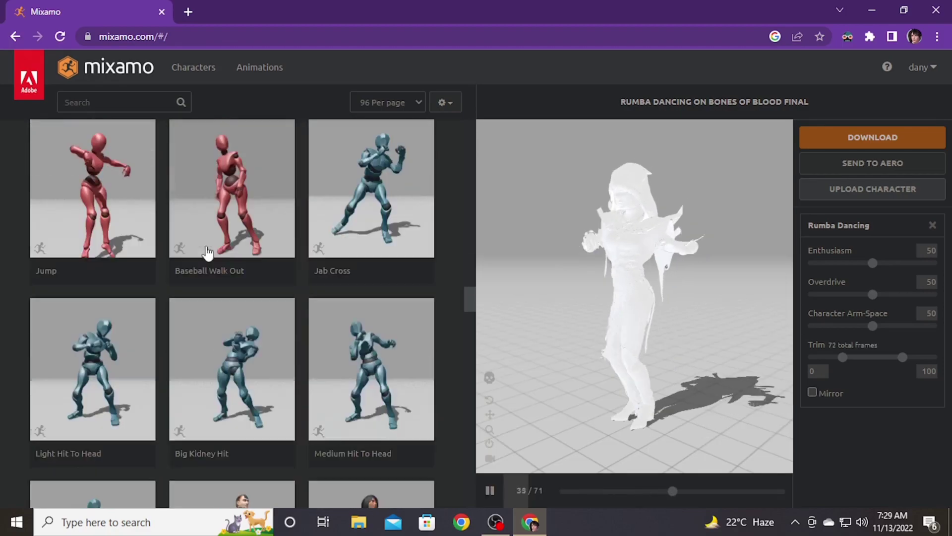
scroll(242, 279, "down", 3)
scroll(242, 279, "down", 5)
scroll(242, 278, "down", 2)
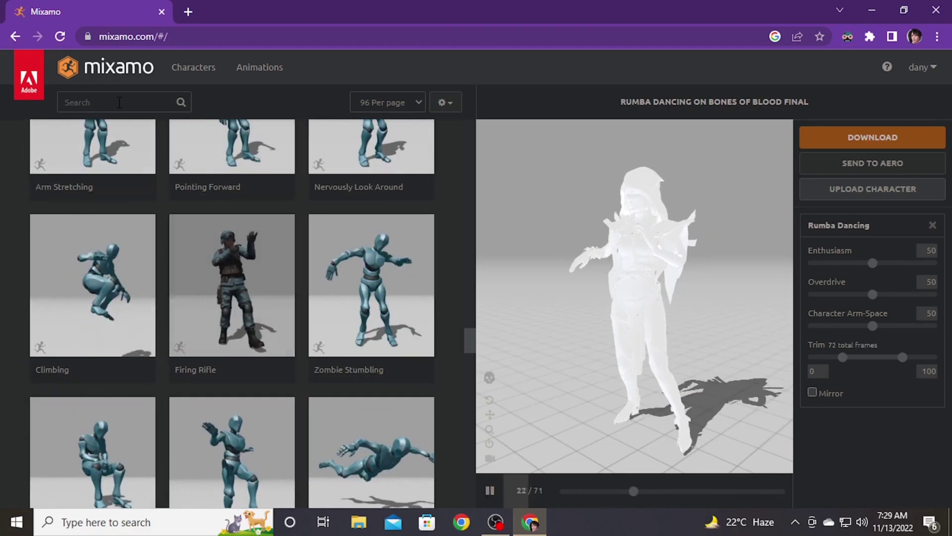
scroll(187, 224, "up", 2)
left_click(119, 102)
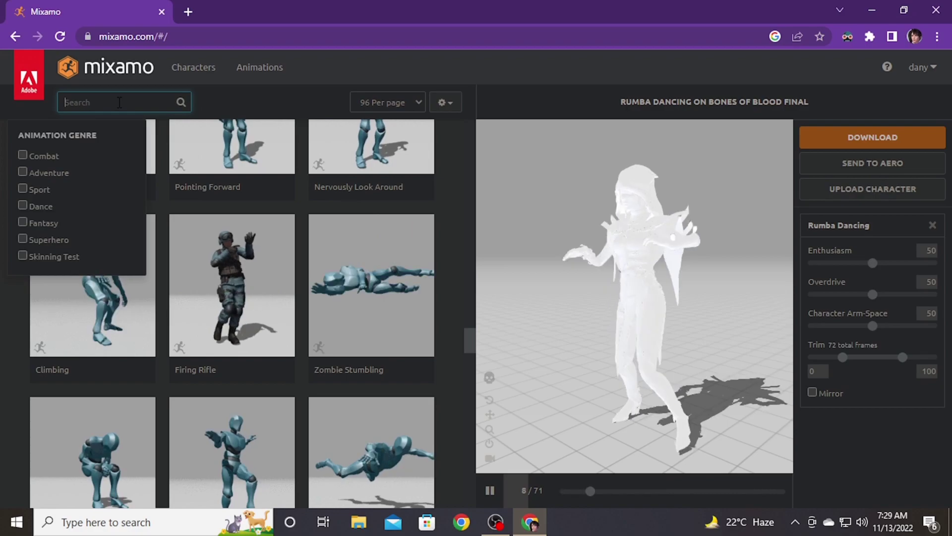
type("female po")
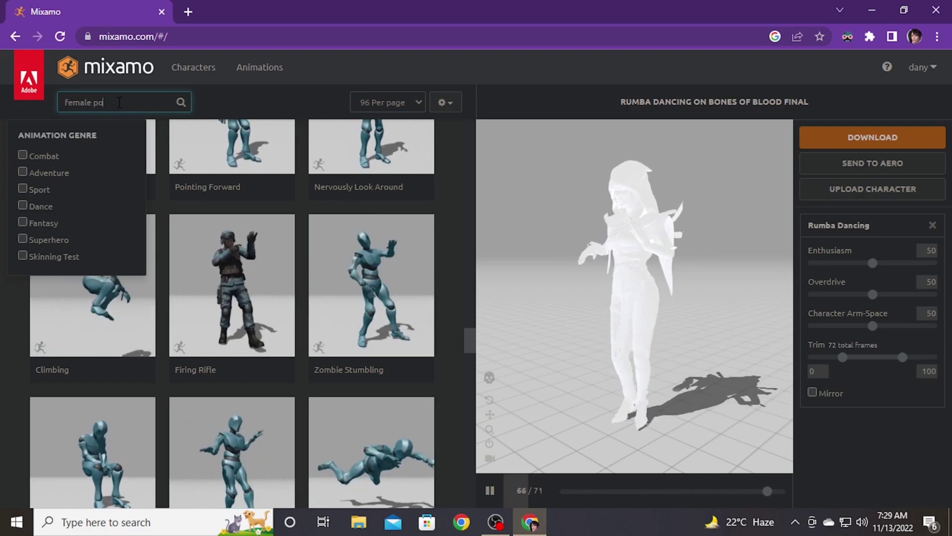
type("se")
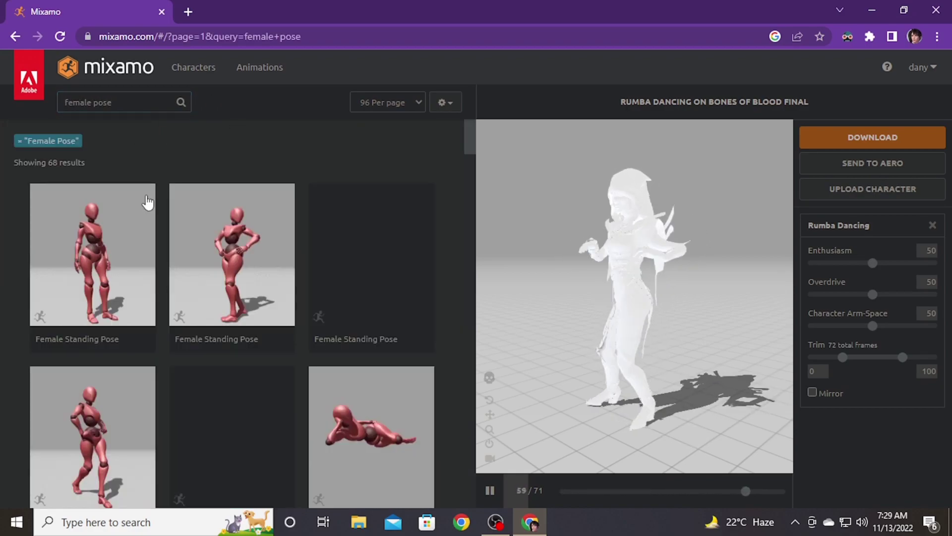
Apply a Female Standing Pose to the character after previewing the Female Laying Pose.
left_click(365, 257)
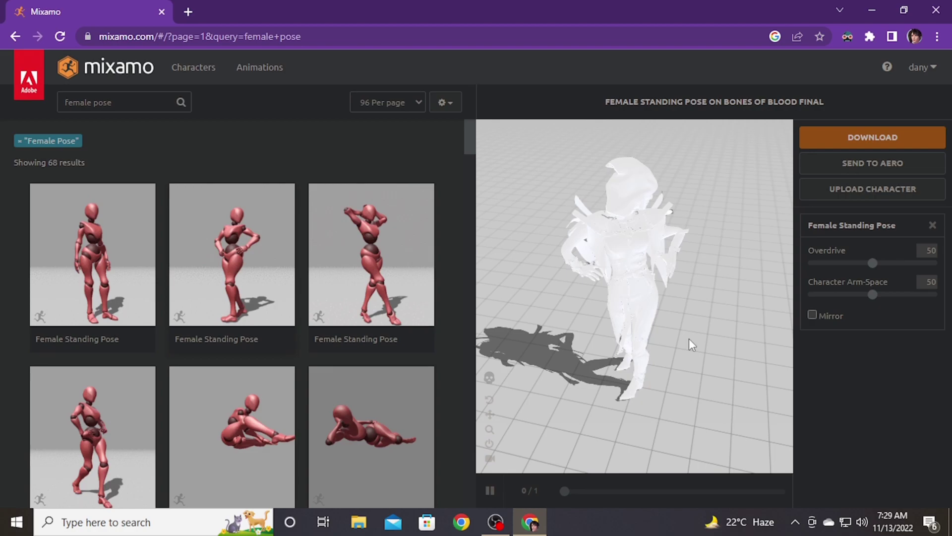
left_click(371, 431)
scroll(96, 315, "down", 5)
left_click(96, 315)
scroll(325, 357, "down", 1)
scroll(245, 309, "down", 3)
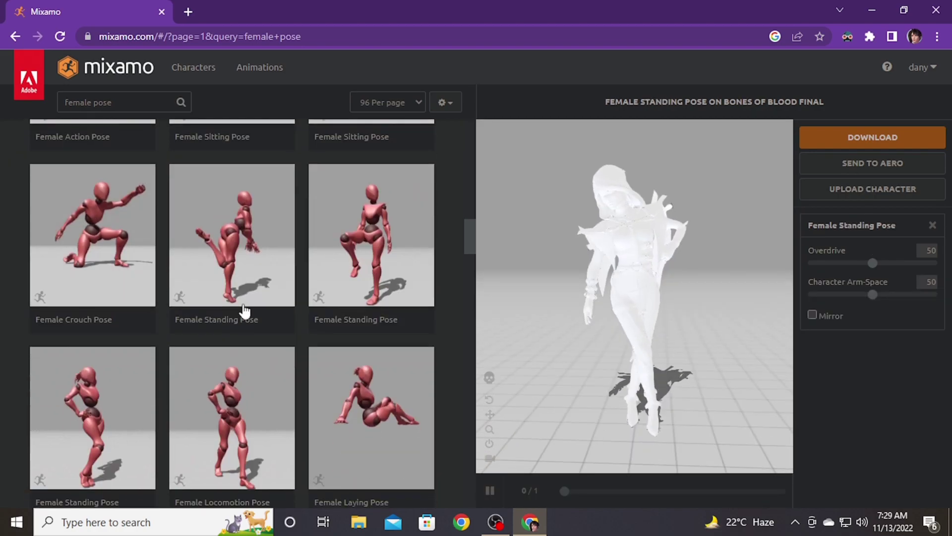
scroll(159, 251, "down", 3)
scroll(171, 297, "down", 5)
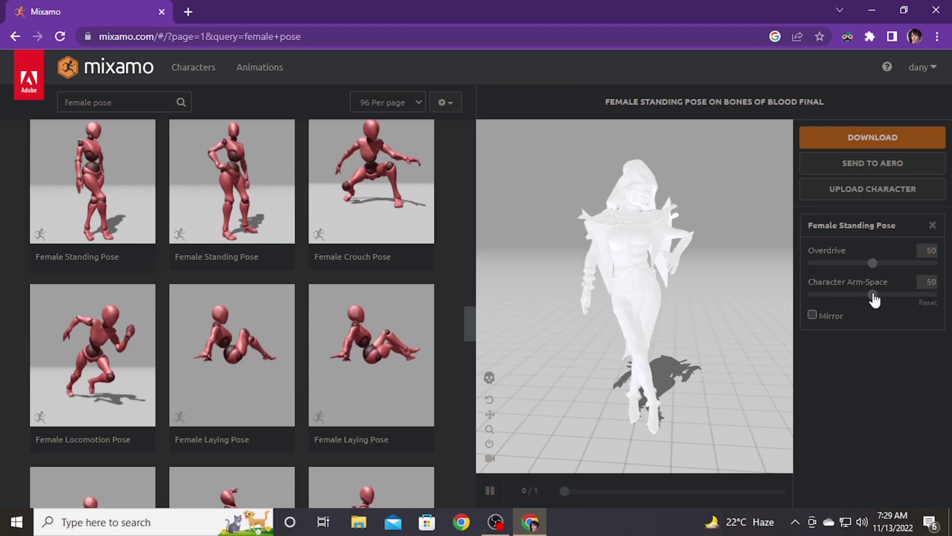
Set the Character Arm-Space slider to 27.
left_click(866, 300)
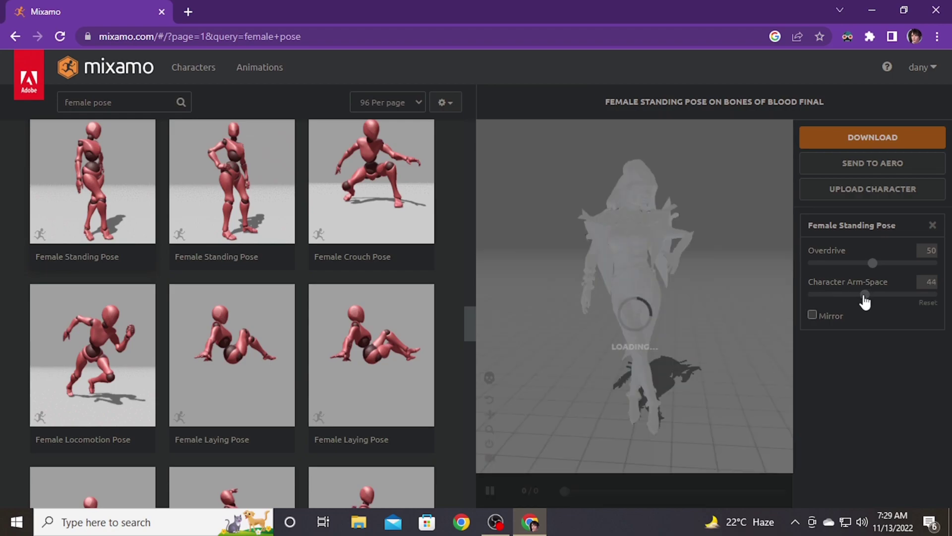
left_click(849, 294)
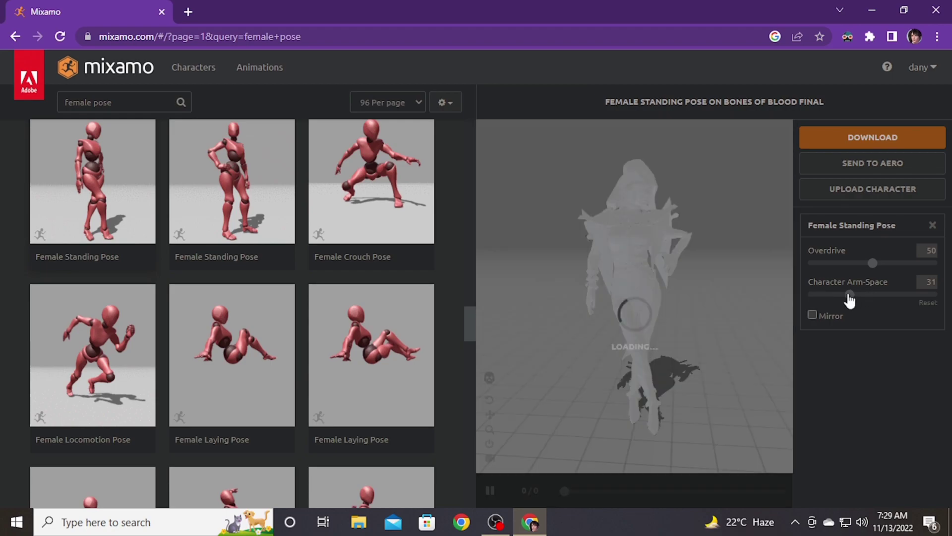
left_click(830, 295)
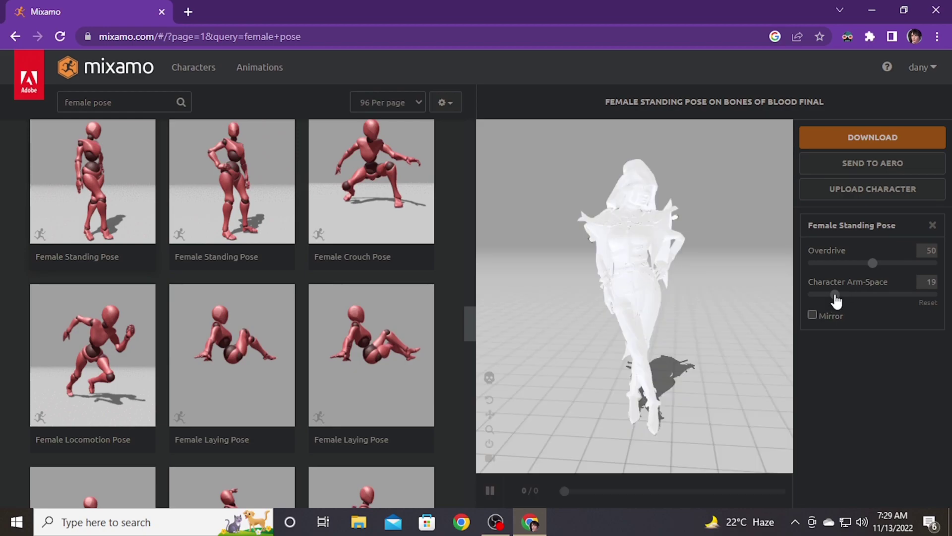
left_click(845, 295)
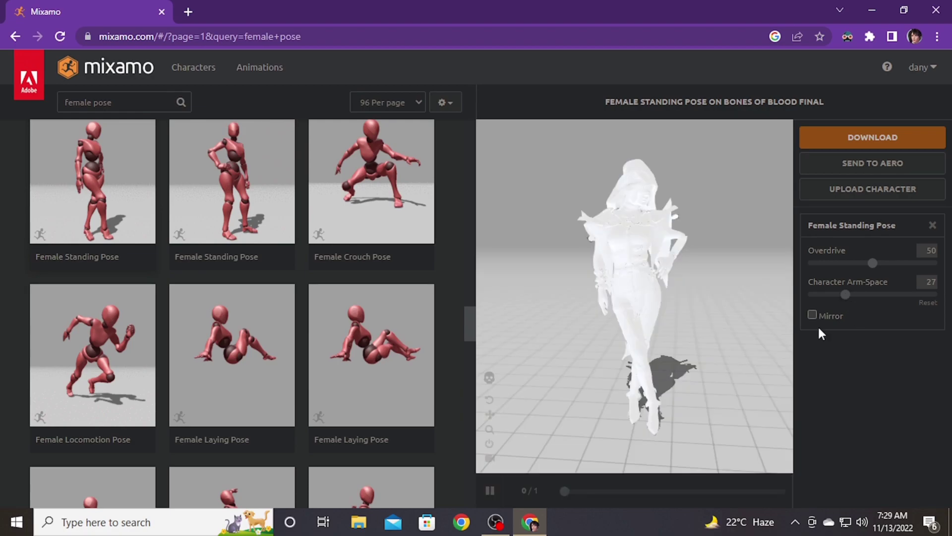
Download the posed character as FBX with skin and show the file in its folder.
left_click(862, 142)
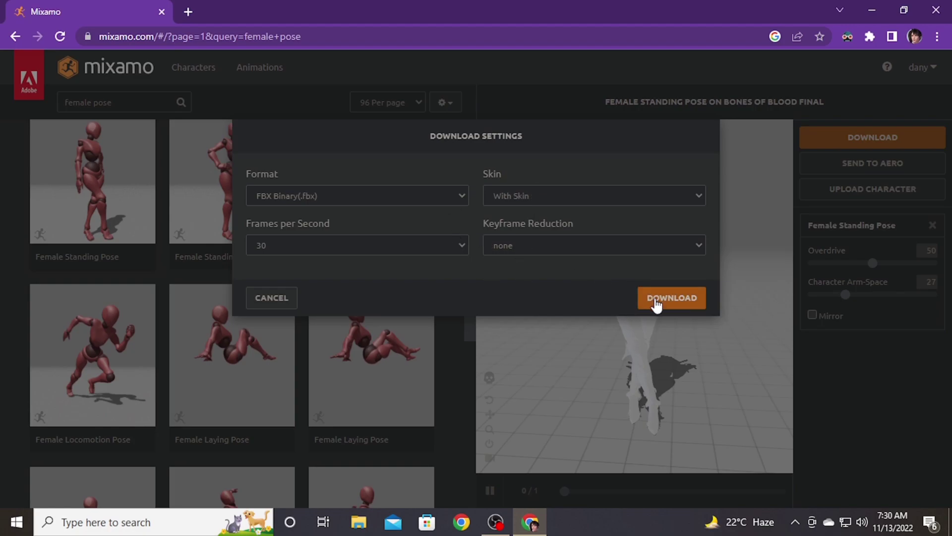
left_click(656, 299)
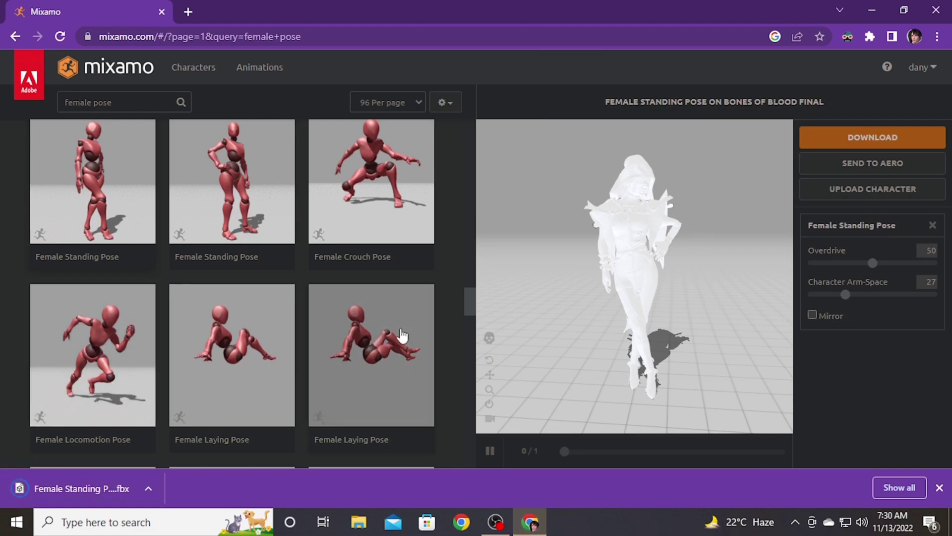
left_click(148, 488)
left_click(170, 443)
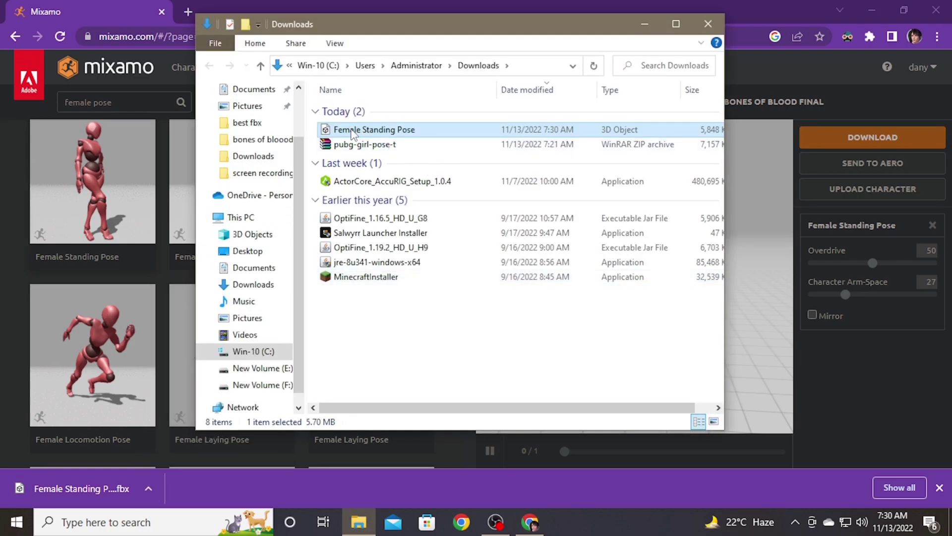
Move the Female Standing Pose file from the downloads folder onto the desktop.
right_click(353, 133)
left_click(389, 368)
key("super+d")
right_click(277, 153)
left_click(309, 210)
left_click_drag(287, 175, 192, 167)
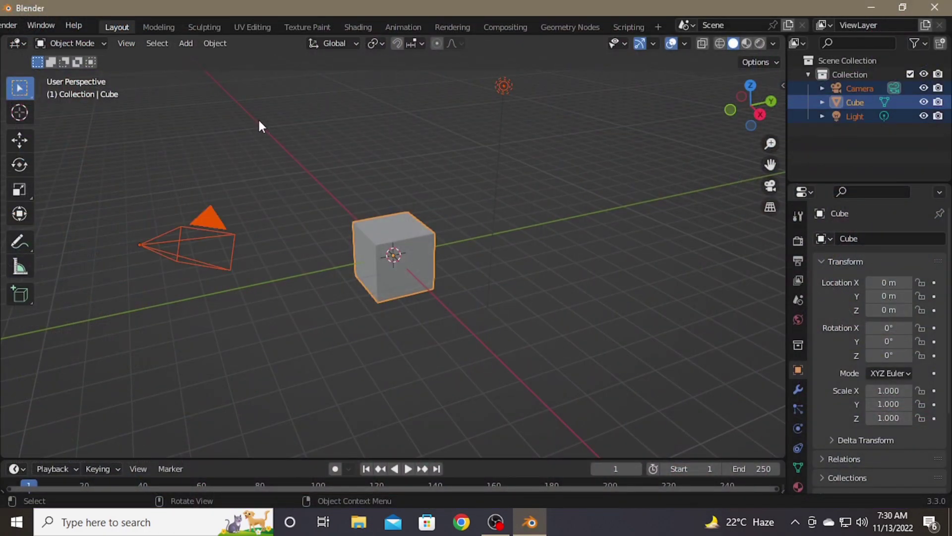
Delete the default camera, cube and light, and import Female Standing Pose.fbx from the Desktop.
key("Delete")
key("F4")
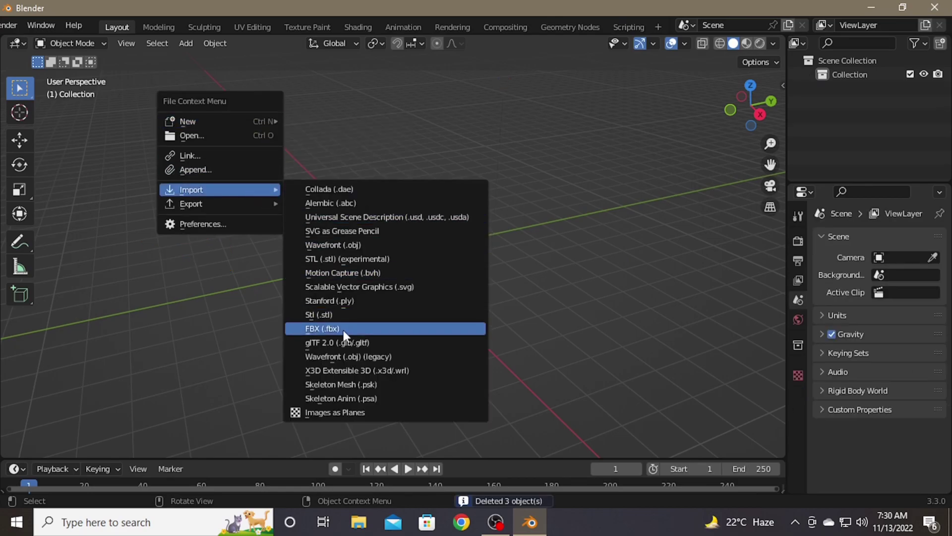
left_click(343, 328)
left_click(154, 188)
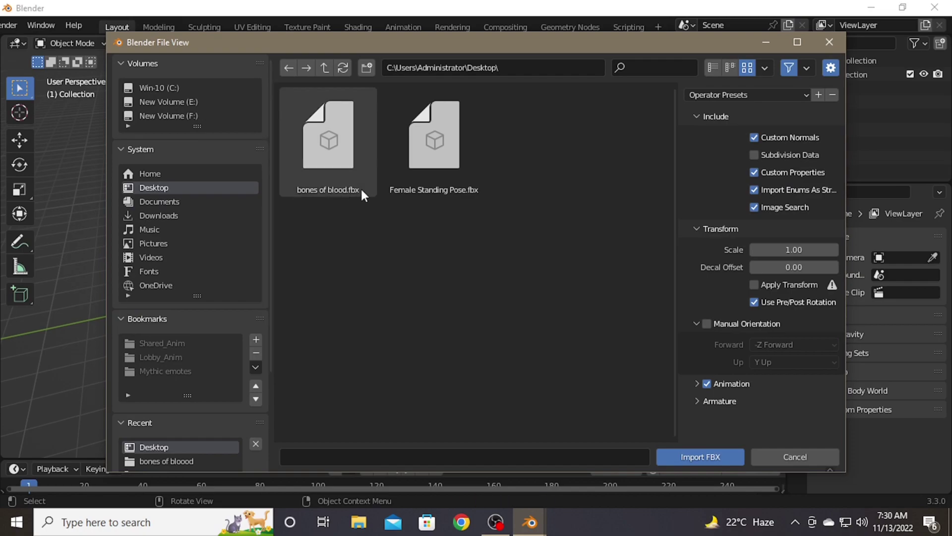
left_click(409, 186)
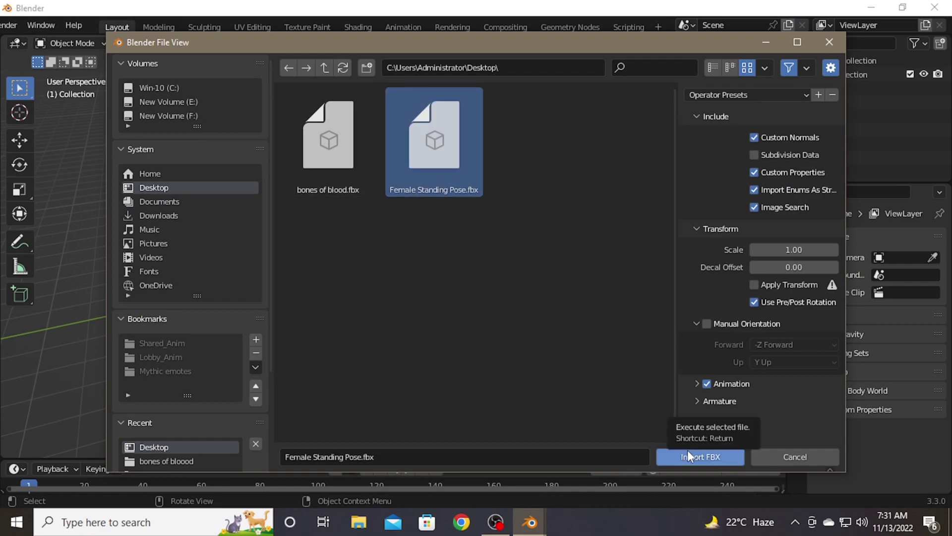
left_click(720, 456)
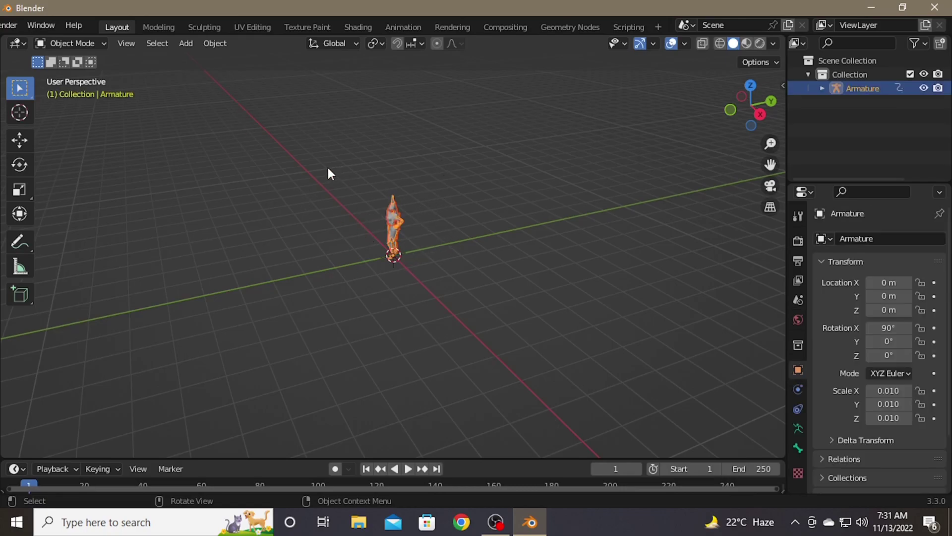
scroll(328, 174, "up", 4)
Switch to Material Preview to show the red textures, then orbit around the character's mesh.
middle_click_drag(296, 163, 412, 149)
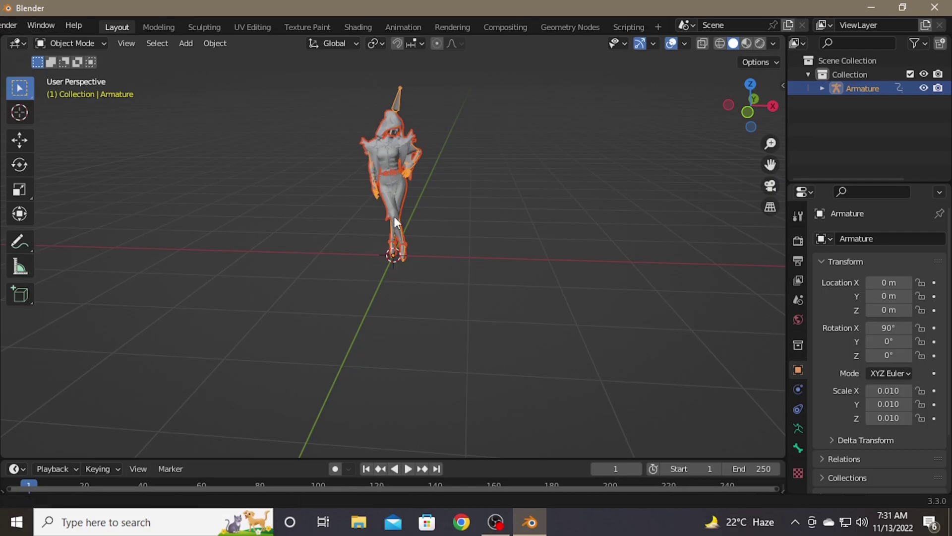
middle_click_drag(393, 216, 415, 195)
scroll(431, 216, "up", 5)
middle_click_drag(446, 237, 566, 235)
left_click(566, 235)
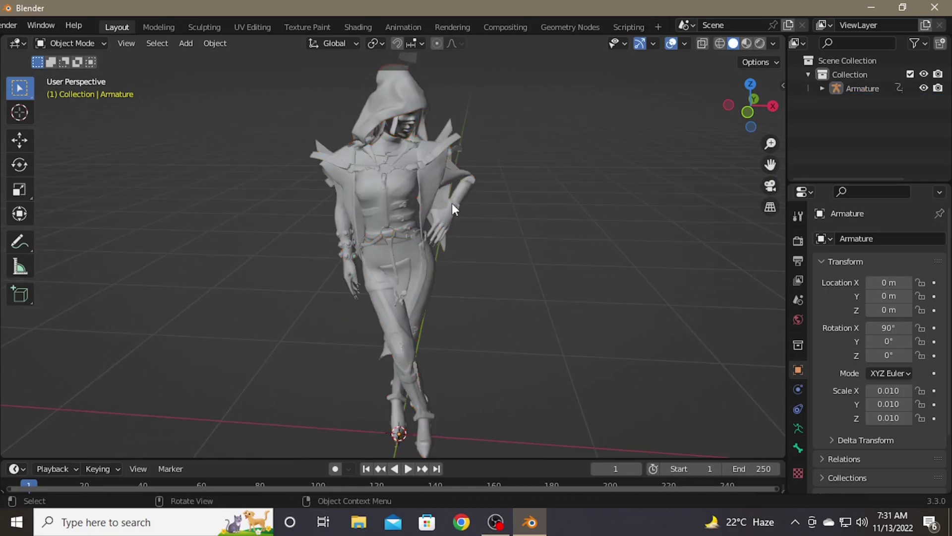
left_click(747, 43)
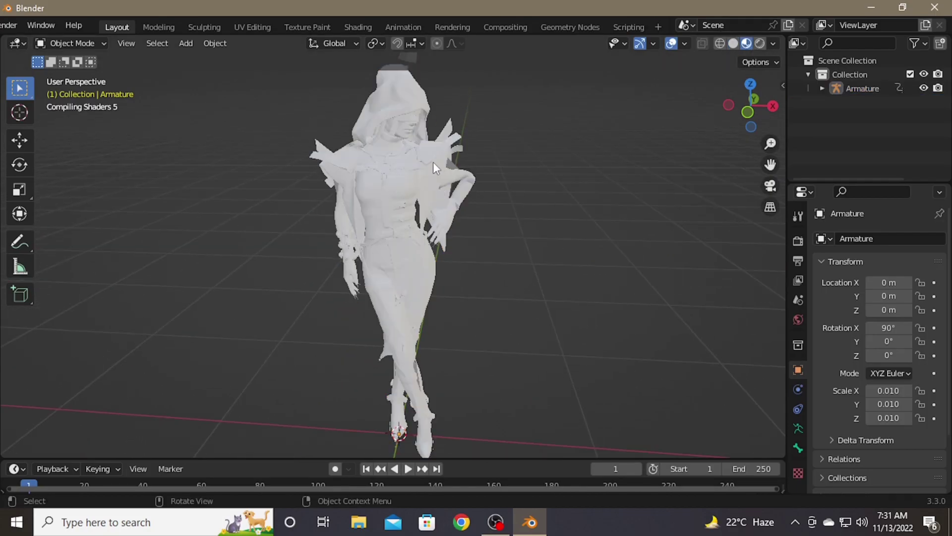
scroll(455, 202, "down", 1)
scroll(475, 260, "up", 3)
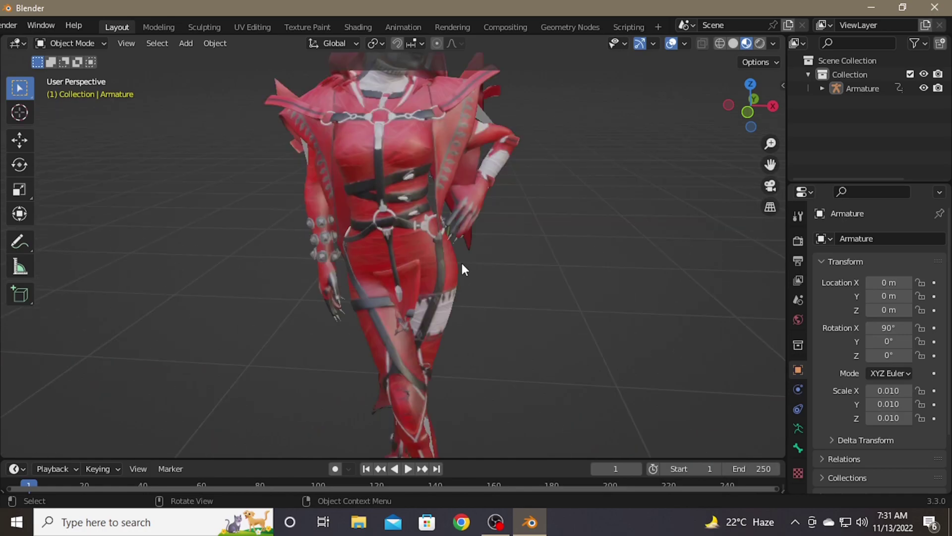
left_click(467, 279)
mouse_move(580, 242)
middle_mouse_down()
mouse_move(363, 237)
mouse_move(468, 235)
mouse_move(462, 245)
middle_mouse_up()
scroll(462, 246, "down", 2)
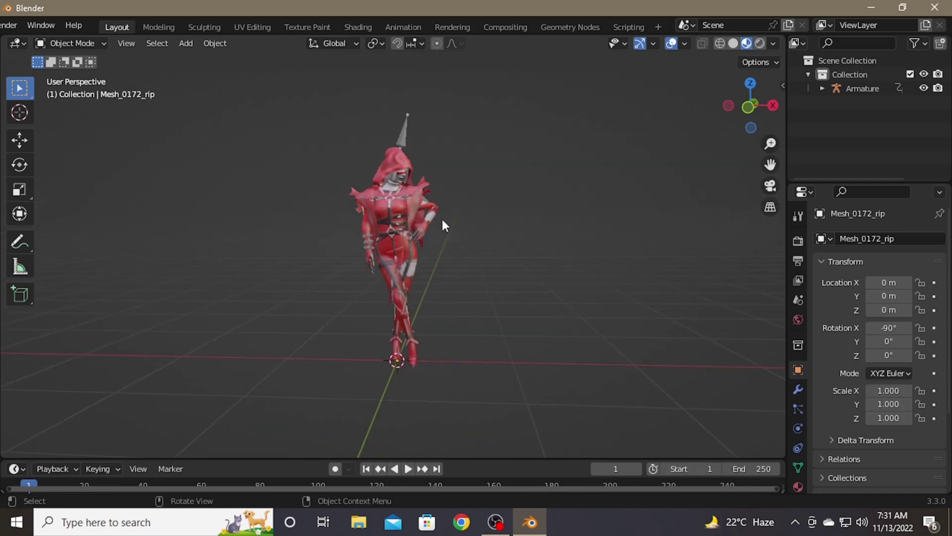
scroll(449, 212, "up", 4)
scroll(430, 145, "down", 3)
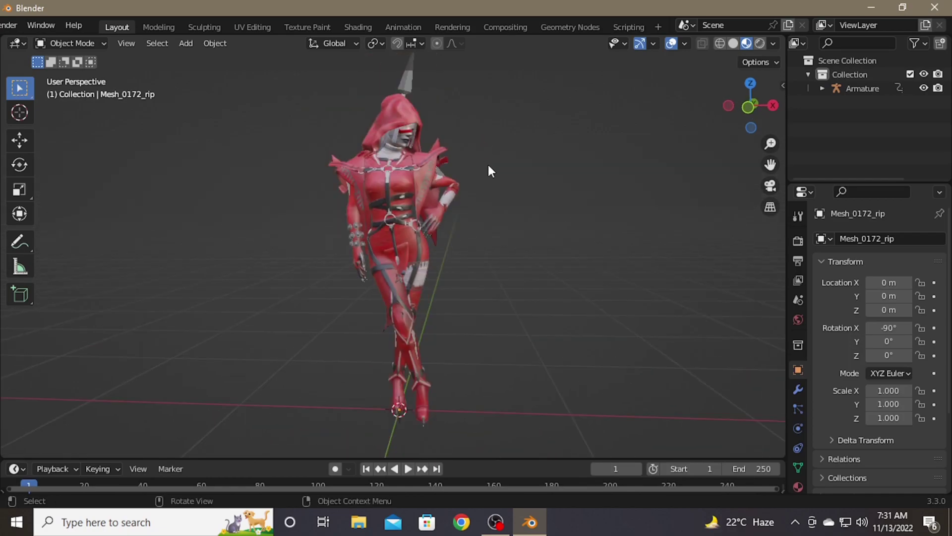
middle_click_drag(488, 165, 191, 167)
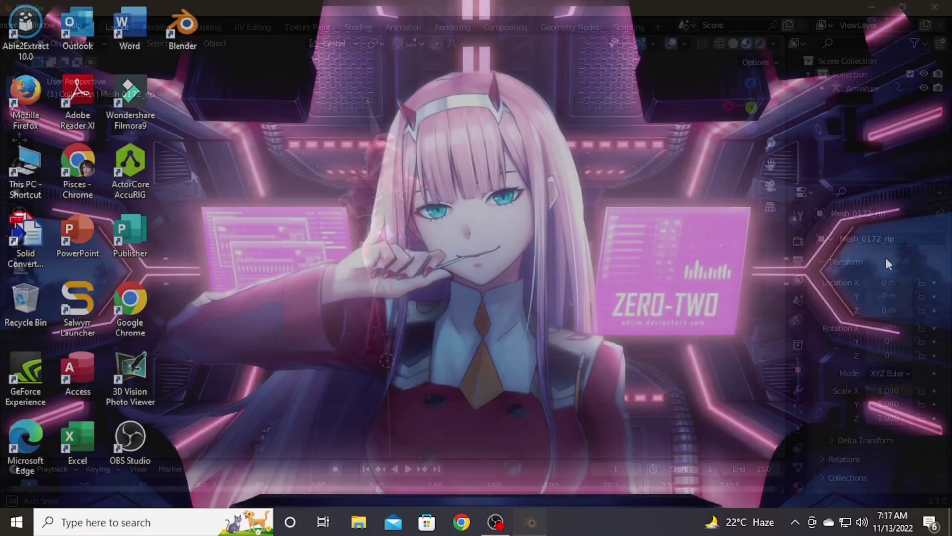